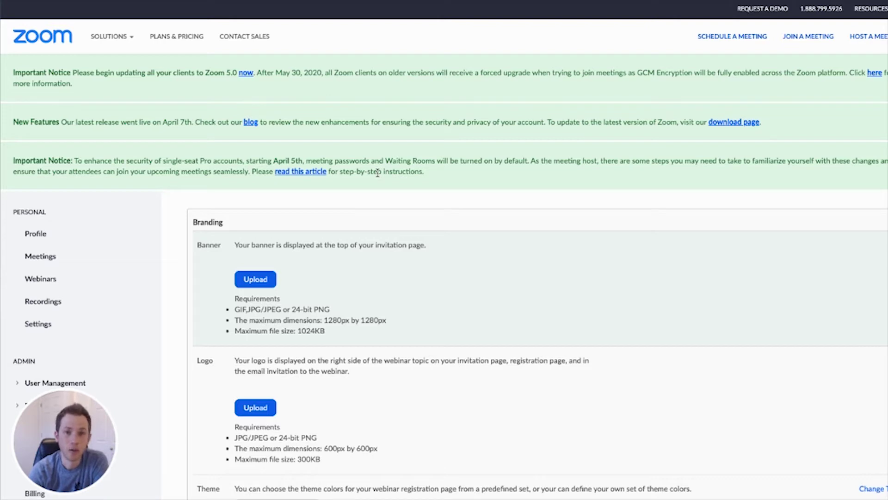
- Review the workshop landing page from its heading through to the Register Now section, and open its ticket purchase
{"action": "scroll", "coordinate": [369, 152], "scroll_direction": "down", "scroll_amount": 1}
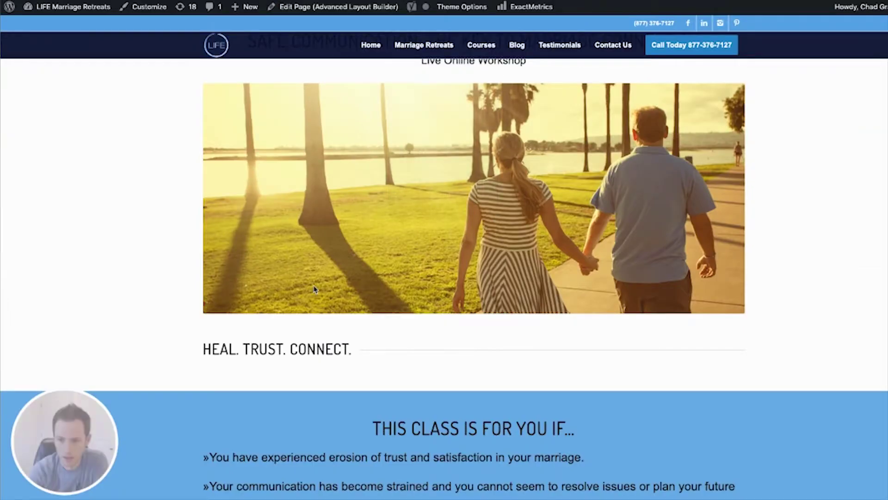
{"action": "scroll", "coordinate": [314, 289], "scroll_direction": "up", "scroll_amount": 3}
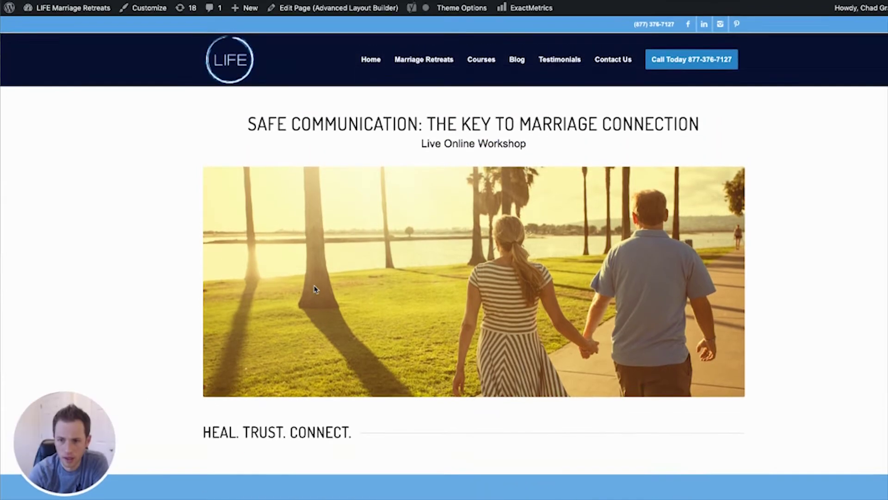
{"action": "scroll", "coordinate": [353, 280], "scroll_direction": "down", "scroll_amount": 1}
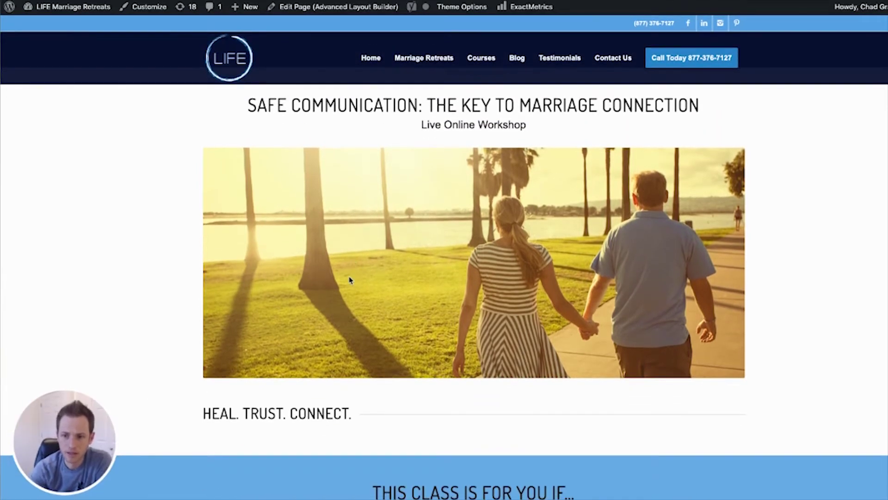
{"action": "scroll", "coordinate": [356, 280], "scroll_direction": "down", "scroll_amount": 1}
{"action": "scroll", "coordinate": [356, 280], "scroll_direction": "down", "scroll_amount": 8}
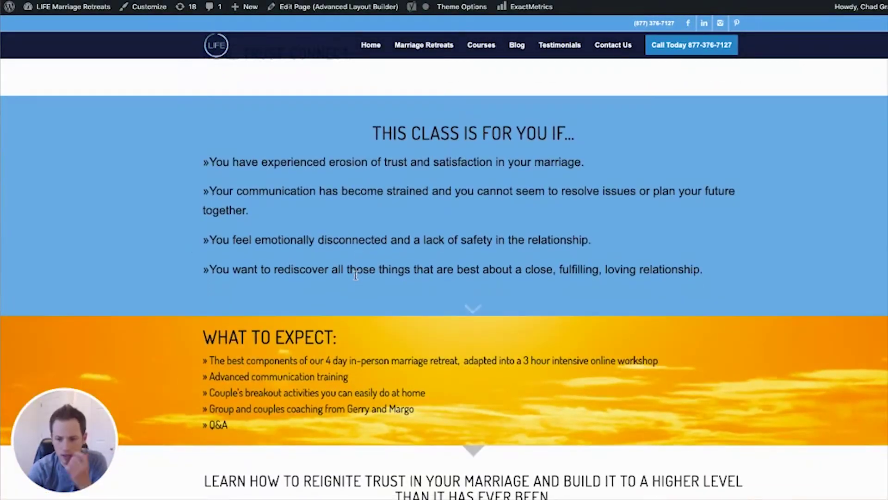
{"action": "scroll", "coordinate": [356, 276], "scroll_direction": "down", "scroll_amount": 5}
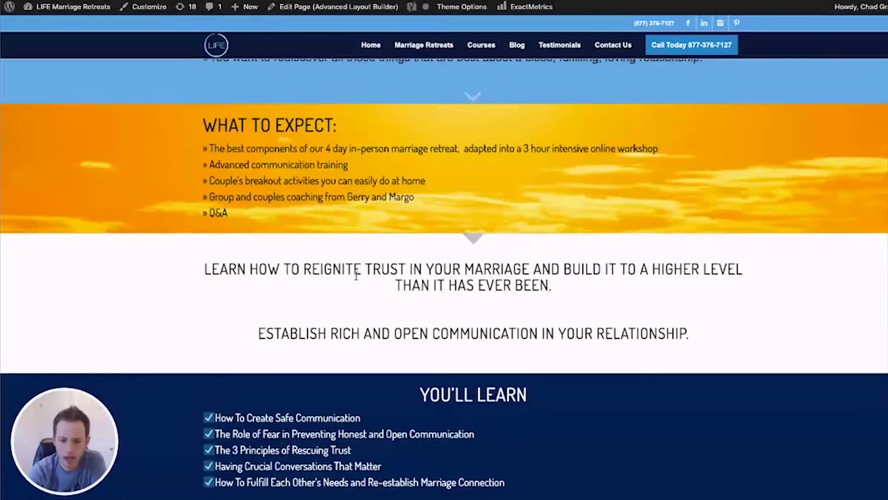
{"action": "scroll", "coordinate": [357, 278], "scroll_direction": "down", "scroll_amount": 6}
{"action": "left_click", "coordinate": [716, 384]}
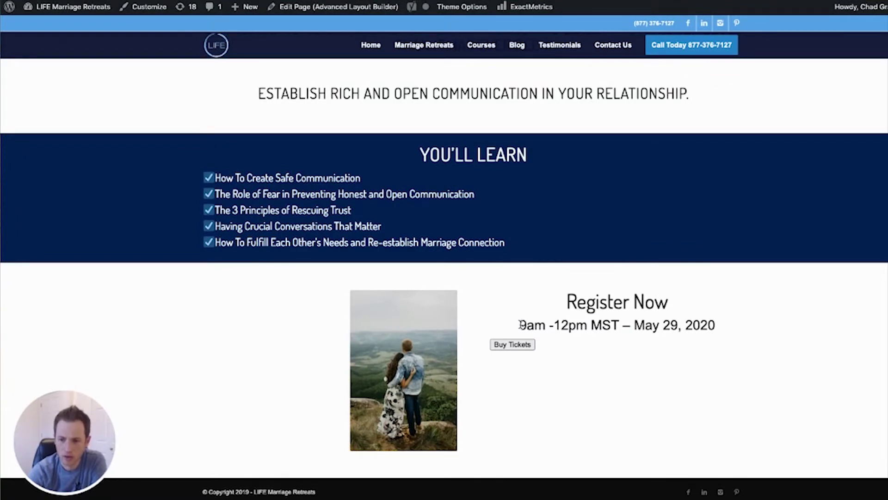
{"action": "left_click_drag", "start_coordinate": [520, 325], "coordinate": [712, 325]}
{"action": "left_click", "coordinate": [653, 351]}
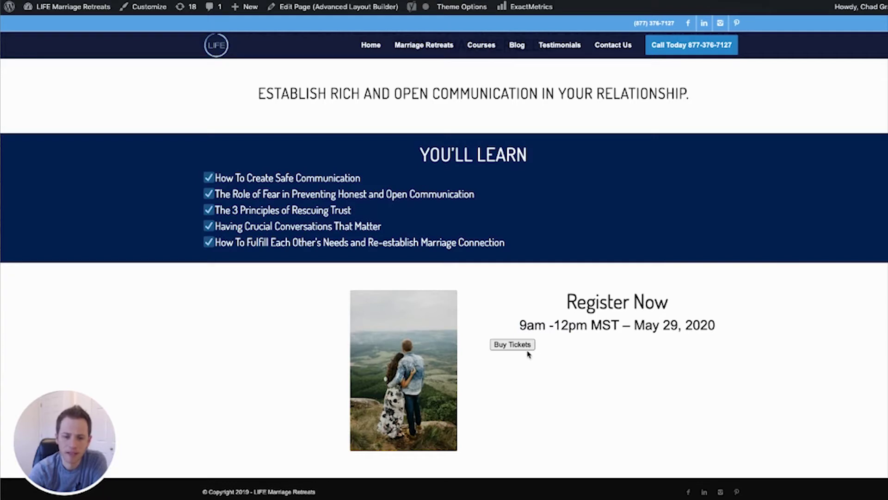
{"action": "left_click", "coordinate": [498, 346]}
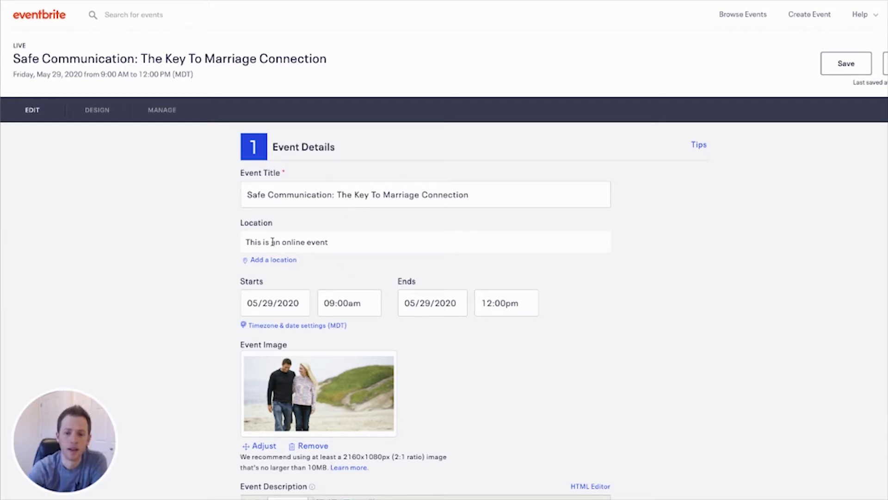
- Switch to the Eventbrite event editor and review the title, location, dates, image, description and ticket types
{"action": "scroll", "coordinate": [350, 227], "scroll_direction": "down", "scroll_amount": 3}
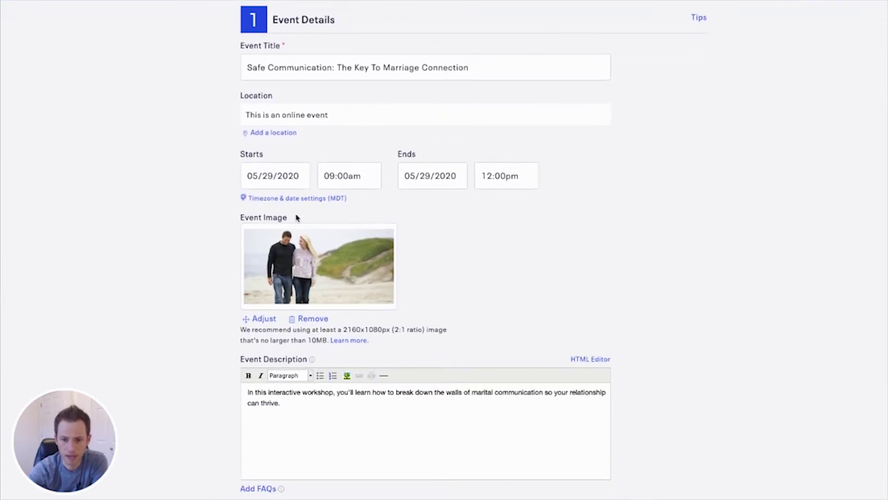
{"action": "scroll", "coordinate": [415, 242], "scroll_direction": "down", "scroll_amount": 3}
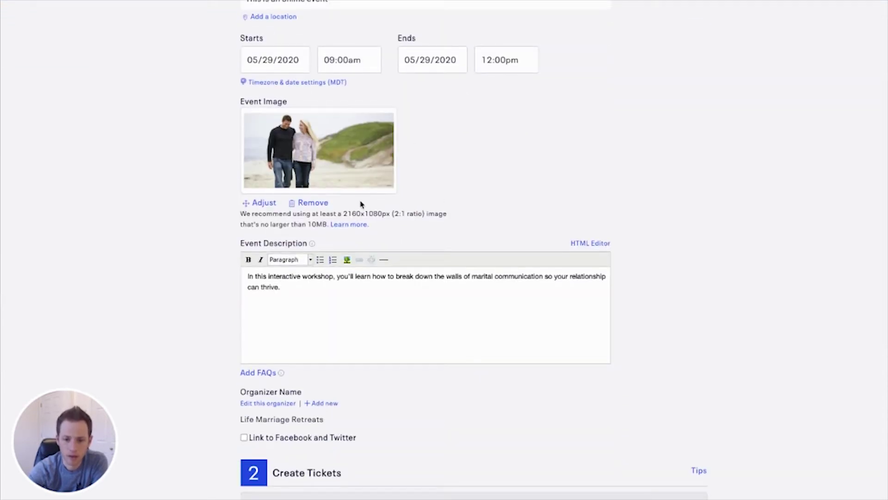
{"action": "scroll", "coordinate": [305, 212], "scroll_direction": "down", "scroll_amount": 2}
{"action": "scroll", "coordinate": [344, 206], "scroll_direction": "down", "scroll_amount": 3}
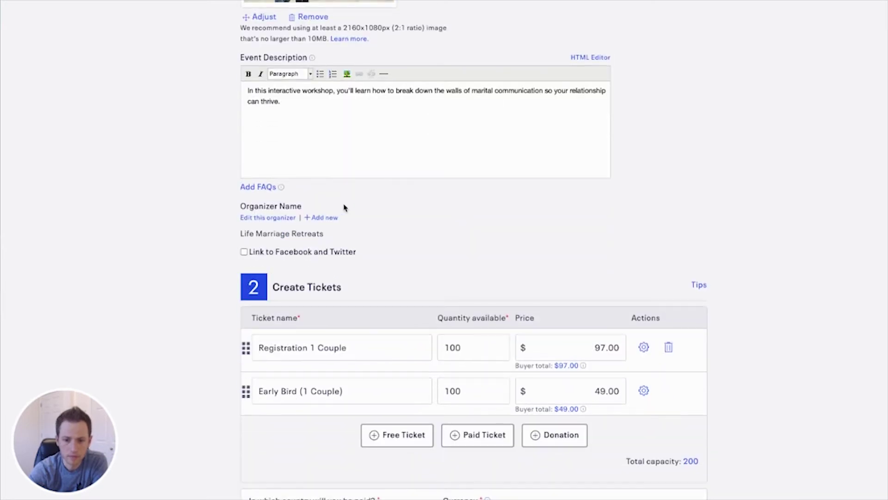
{"action": "scroll", "coordinate": [341, 205], "scroll_direction": "down", "scroll_amount": 3}
{"action": "scroll", "coordinate": [350, 206], "scroll_direction": "down", "scroll_amount": 2}
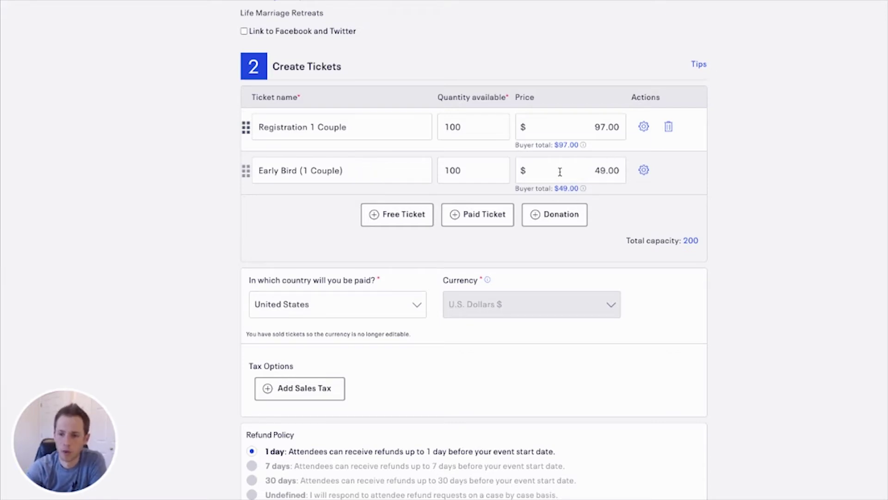
- Expand the settings of the Early Bird (1 Couple) ticket and review its fees, sales dates, visibility and order limits
{"action": "left_click", "coordinate": [473, 173]}
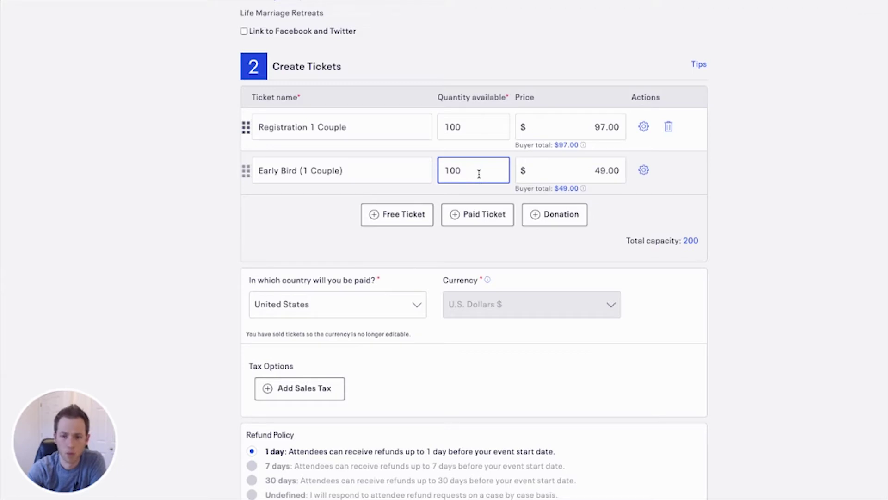
{"action": "left_click", "coordinate": [644, 171]}
{"action": "scroll", "coordinate": [548, 265], "scroll_direction": "down", "scroll_amount": 4}
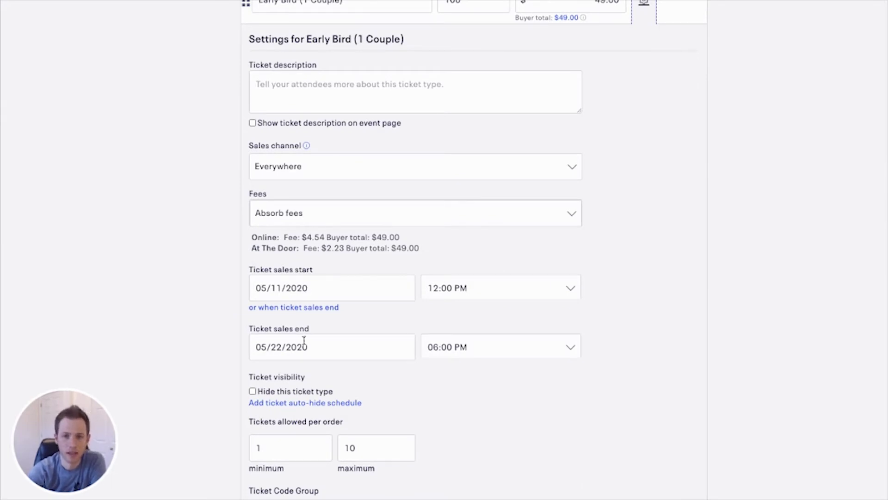
{"action": "scroll", "coordinate": [419, 318], "scroll_direction": "down", "scroll_amount": 6}
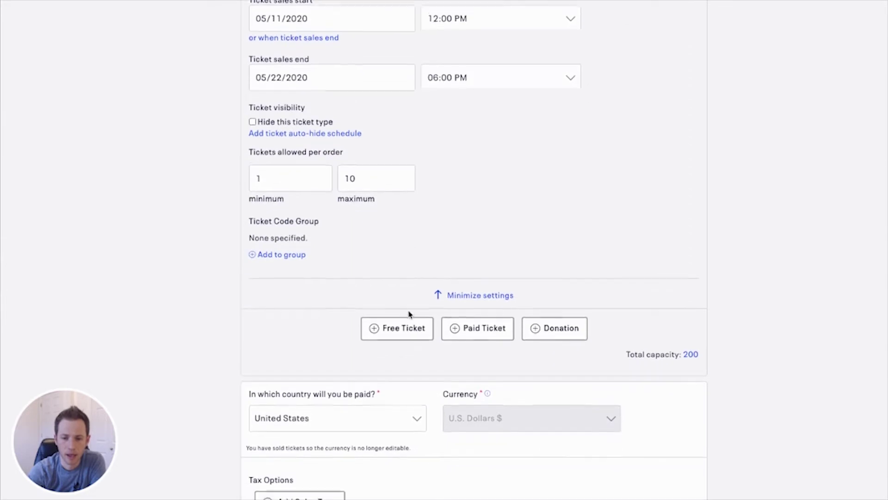
{"action": "scroll", "coordinate": [401, 312], "scroll_direction": "up", "scroll_amount": 2}
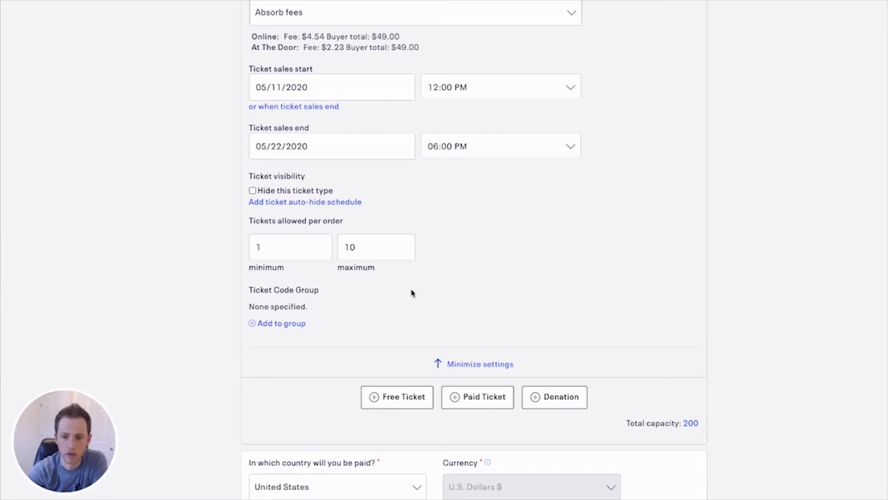
{"action": "scroll", "coordinate": [436, 284], "scroll_direction": "down", "scroll_amount": 4}
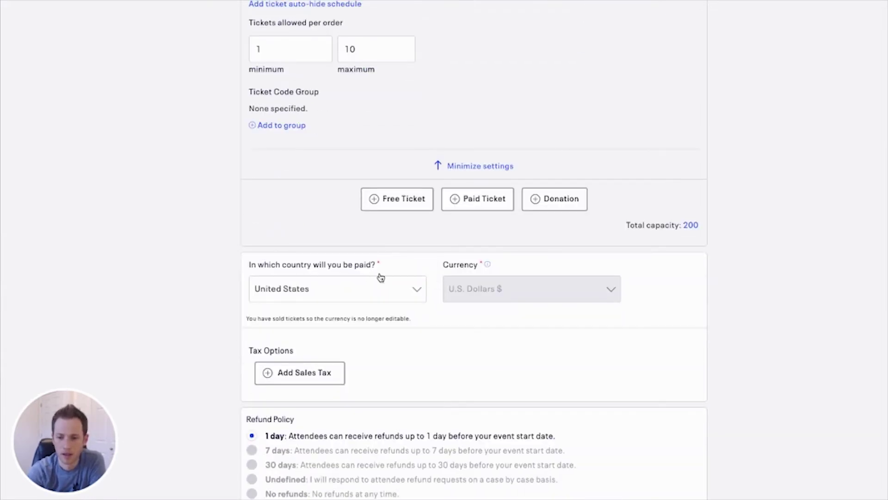
- Review the event's refund policy and its additional settings for listing privacy, event type, topic and remaining tickets
{"action": "scroll", "coordinate": [367, 277], "scroll_direction": "down", "scroll_amount": 6}
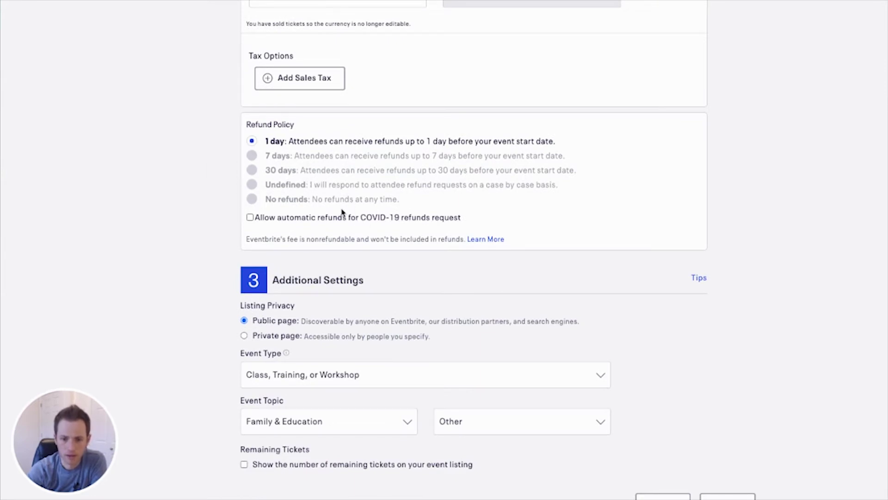
{"action": "scroll", "coordinate": [342, 212], "scroll_direction": "down", "scroll_amount": 2}
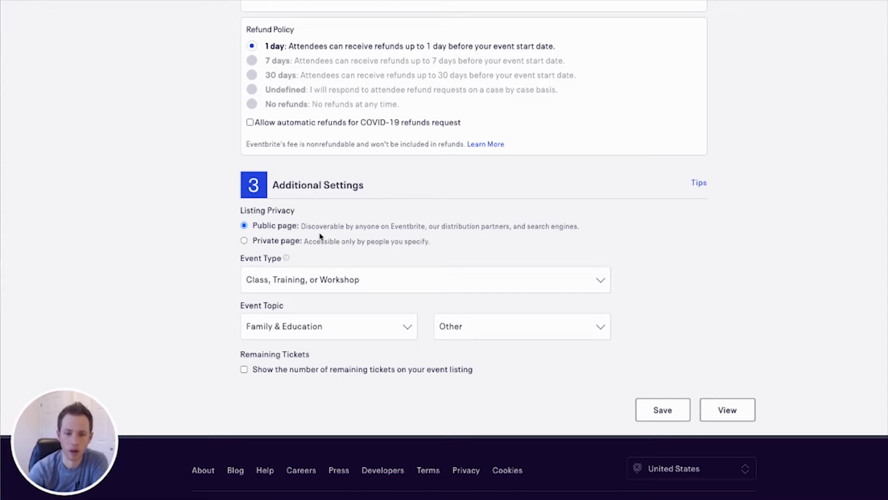
{"action": "scroll", "coordinate": [391, 247], "scroll_direction": "down", "scroll_amount": 1}
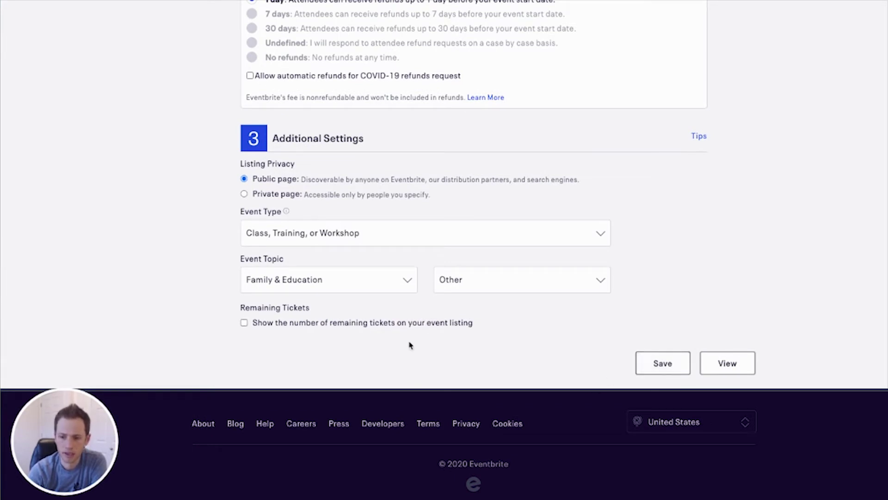
{"action": "scroll", "coordinate": [393, 338], "scroll_direction": "up", "scroll_amount": 15}
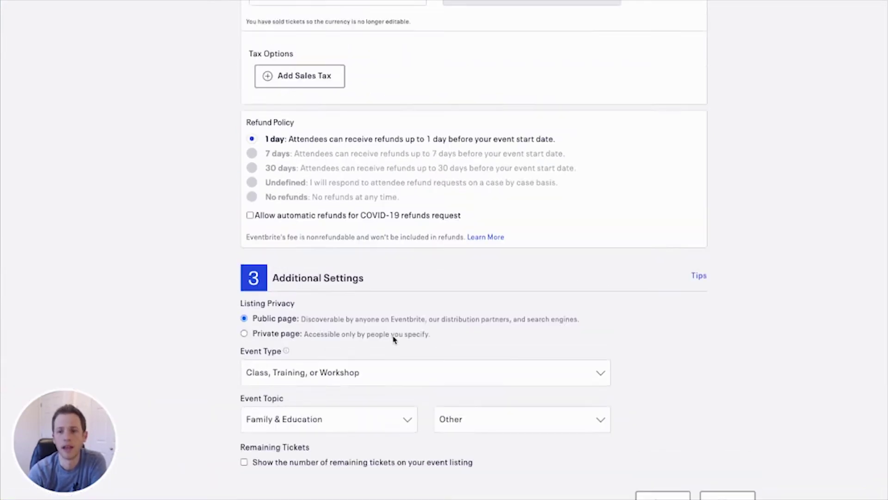
{"action": "scroll", "coordinate": [394, 340], "scroll_direction": "up", "scroll_amount": 15}
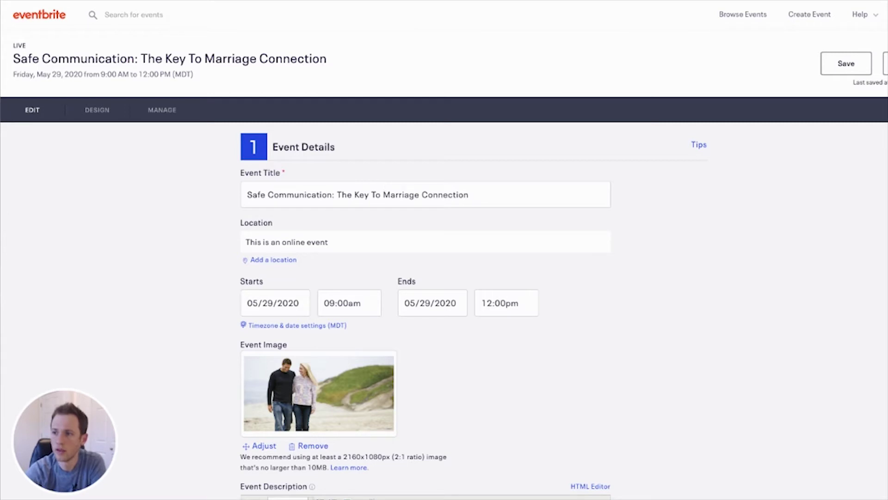
- Go to the list of published events and open the dashboard of Safe Communication: The Key To Marriage Connection
{"action": "mouse_move", "coordinate": [885, 15]}
{"action": "scroll", "coordinate": [884, 152], "scroll_direction": "down", "scroll_amount": 1}
{"action": "left_click", "coordinate": [878, 223]}
{"action": "left_click", "coordinate": [559, 127]}
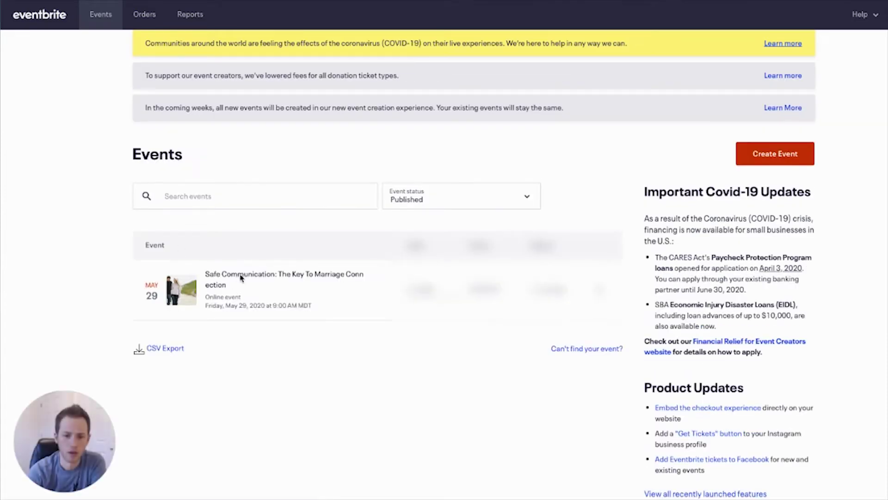
{"action": "left_click", "coordinate": [287, 275]}
{"action": "scroll", "coordinate": [162, 217], "scroll_direction": "down", "scroll_amount": 1}
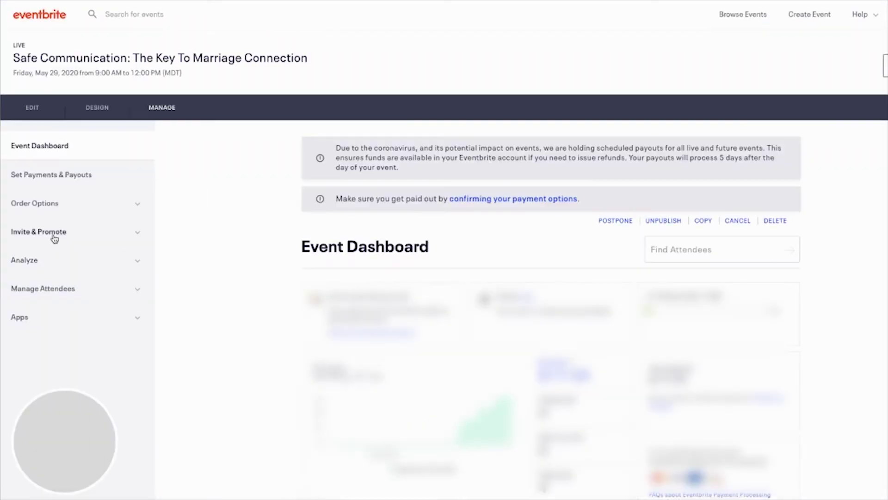
- Expand the event's Invite & Promote options and look over the available promotion and integration tools
{"action": "left_click", "coordinate": [138, 236]}
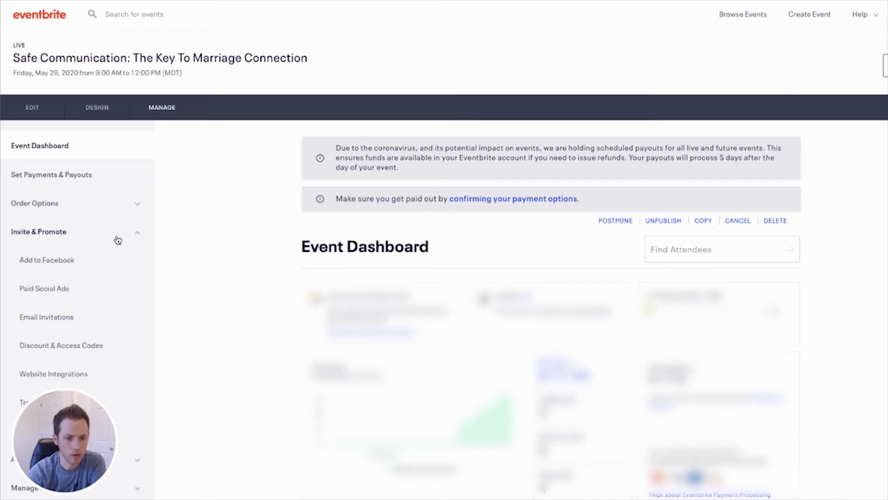
{"action": "scroll", "coordinate": [114, 238], "scroll_direction": "down", "scroll_amount": 1}
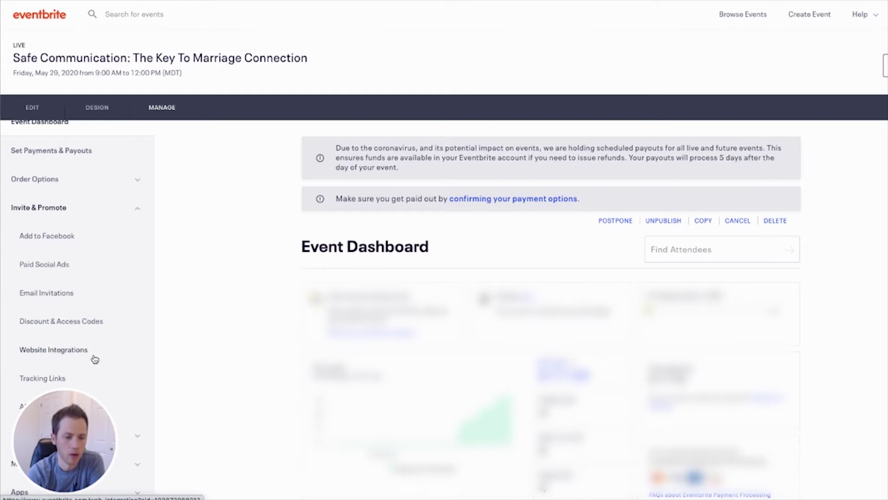
{"action": "scroll", "coordinate": [98, 338], "scroll_direction": "up", "scroll_amount": 1}
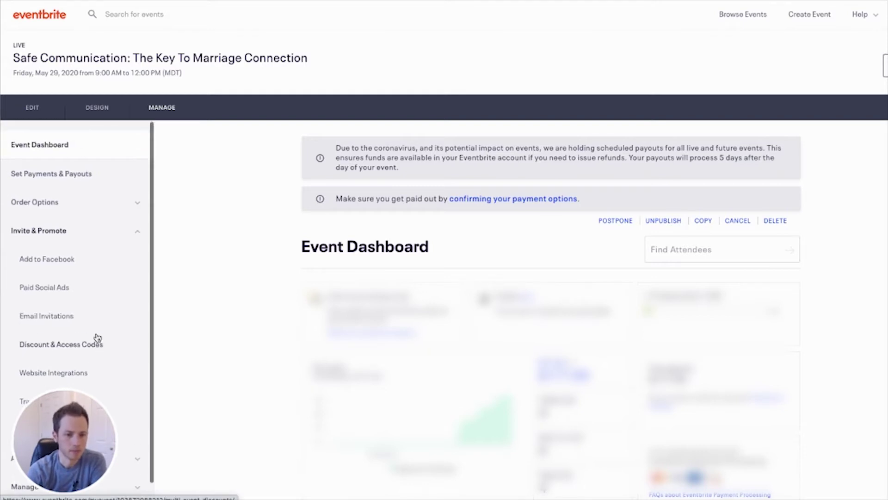
- Open the event's Order Confirmation settings and review the webpage message, email message and printable ticket options
{"action": "left_click", "coordinate": [137, 204]}
{"action": "scroll", "coordinate": [113, 240], "scroll_direction": "down", "scroll_amount": 2}
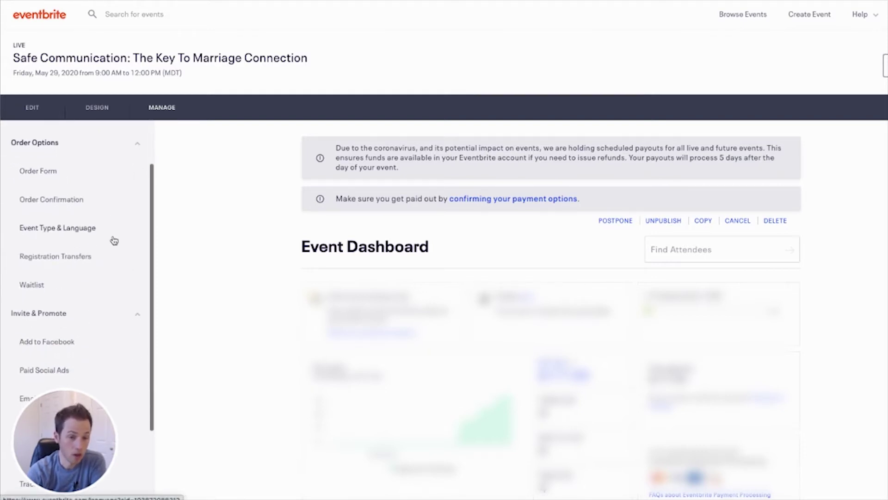
{"action": "left_click", "coordinate": [55, 202]}
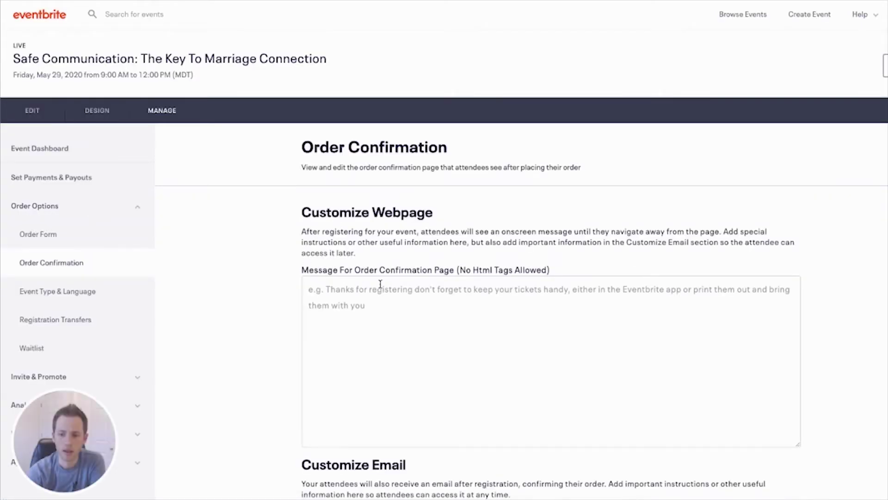
{"action": "scroll", "coordinate": [366, 290], "scroll_direction": "down", "scroll_amount": 1}
{"action": "scroll", "coordinate": [374, 287], "scroll_direction": "up", "scroll_amount": 1}
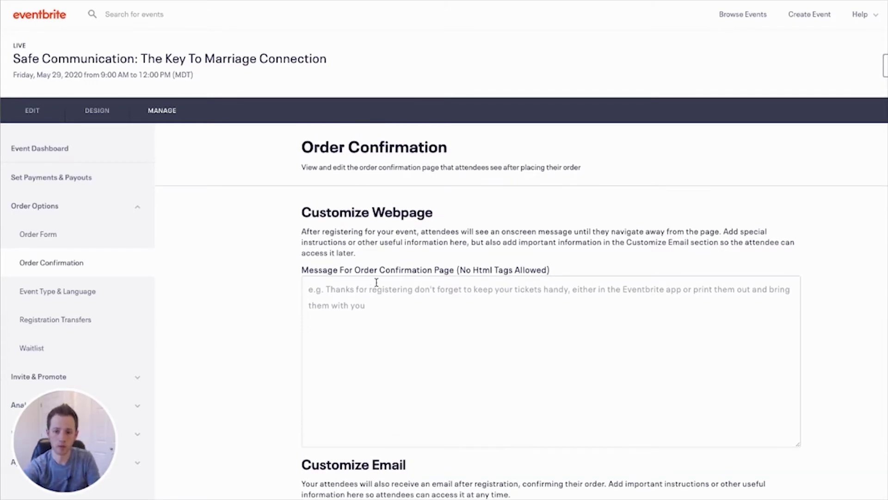
{"action": "scroll", "coordinate": [378, 285], "scroll_direction": "down", "scroll_amount": 8}
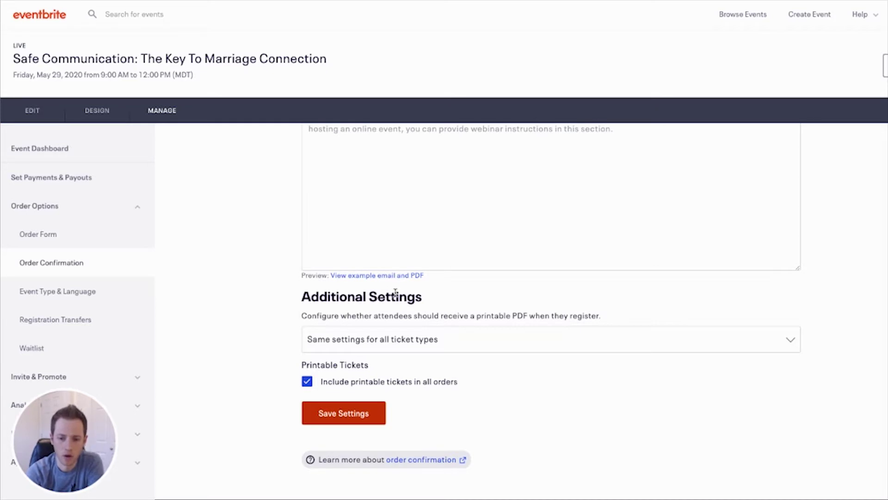
{"action": "scroll", "coordinate": [396, 289], "scroll_direction": "down", "scroll_amount": 1}
{"action": "scroll", "coordinate": [397, 289], "scroll_direction": "up", "scroll_amount": 7}
{"action": "scroll", "coordinate": [456, 307], "scroll_direction": "up", "scroll_amount": 3}
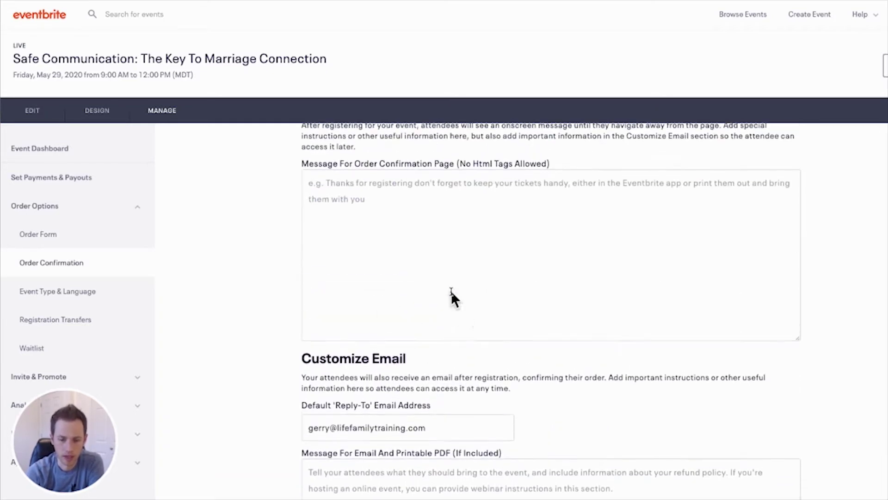
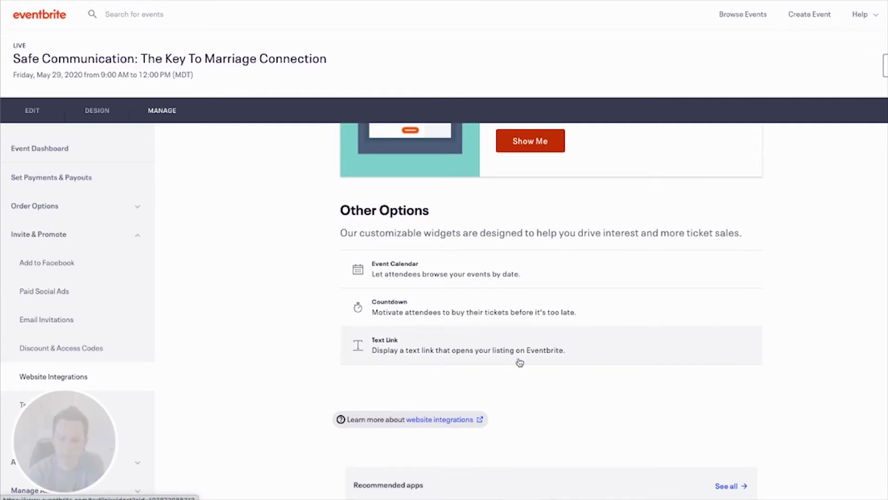
- Open the Add Checkout to Your Website setup from the event's Website Integrations
{"action": "scroll", "coordinate": [520, 361], "scroll_direction": "up", "scroll_amount": 5}
{"action": "scroll", "coordinate": [520, 361], "scroll_direction": "up", "scroll_amount": 2}
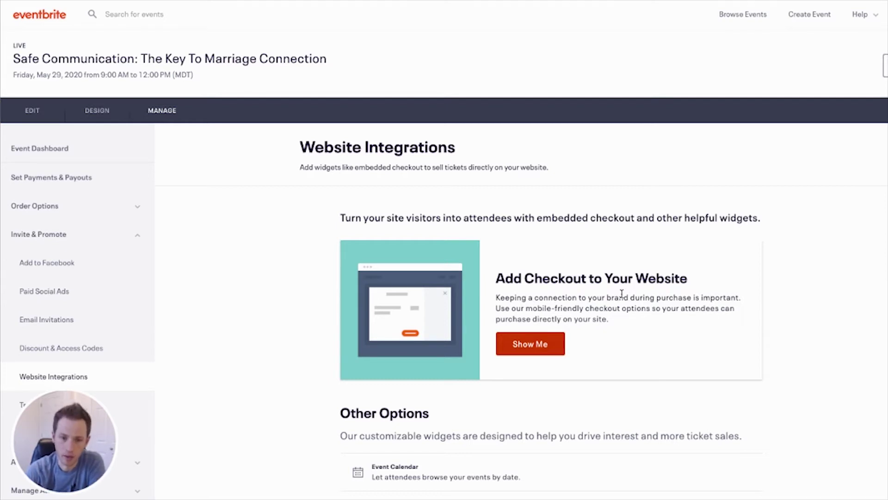
{"action": "left_click", "coordinate": [530, 351]}
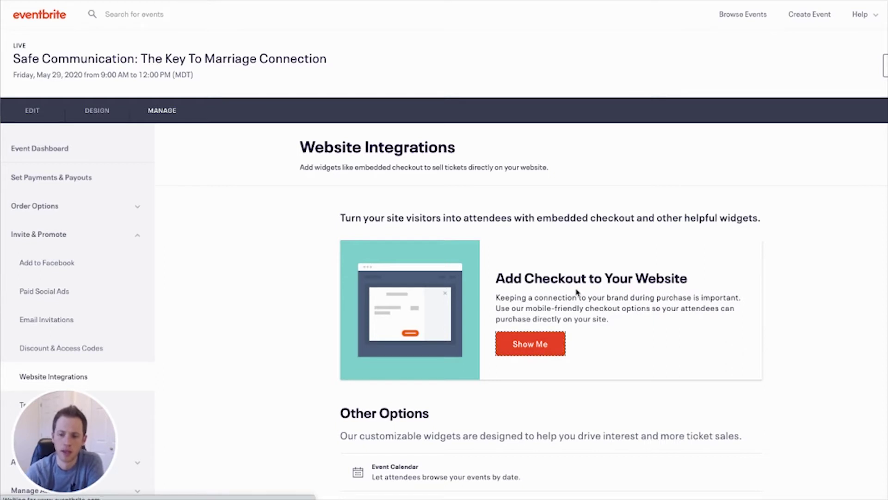
- Show the embed code for the checkout option that uses a button opening a modal over the content
{"action": "scroll", "coordinate": [605, 282], "scroll_direction": "down", "scroll_amount": 2}
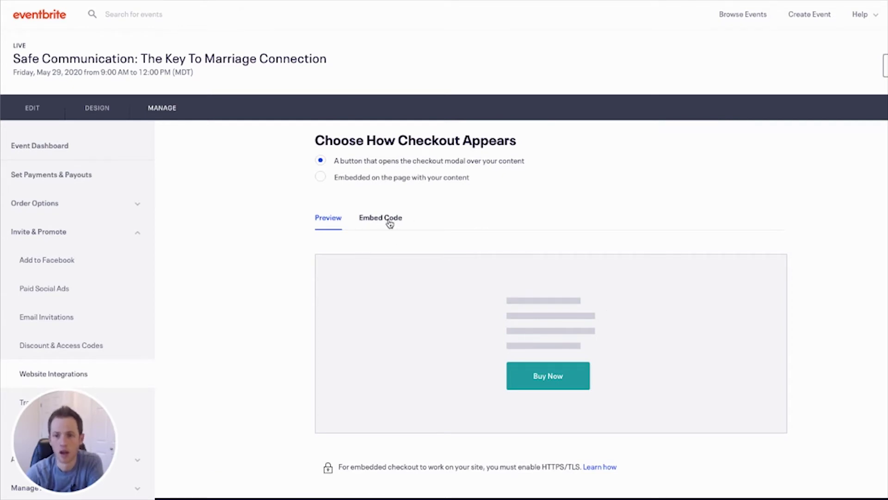
{"action": "scroll", "coordinate": [389, 224], "scroll_direction": "down", "scroll_amount": 1}
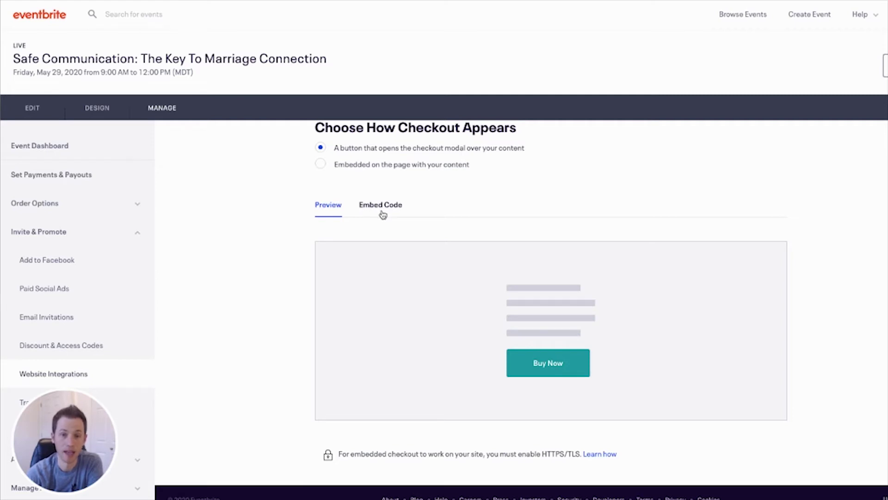
{"action": "left_click", "coordinate": [383, 207]}
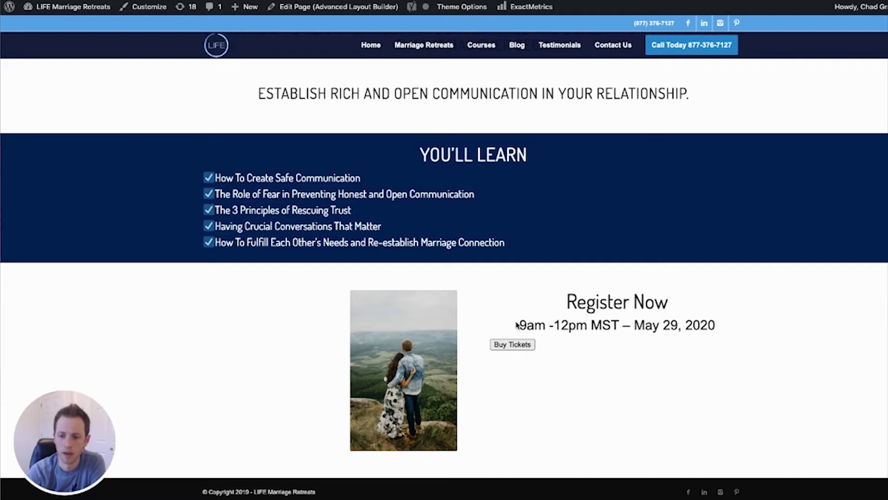
- Switch to the workshop's website, try its Buy Tickets checkout with one Early Bird (1 Couple) ticket, and close the checkout
{"action": "left_click", "coordinate": [515, 349]}
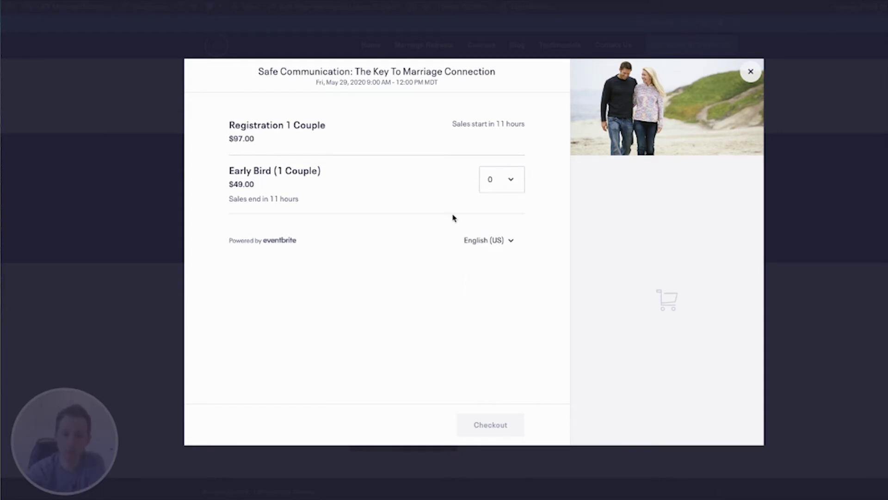
{"action": "left_click", "coordinate": [512, 178]}
{"action": "left_click", "coordinate": [503, 193]}
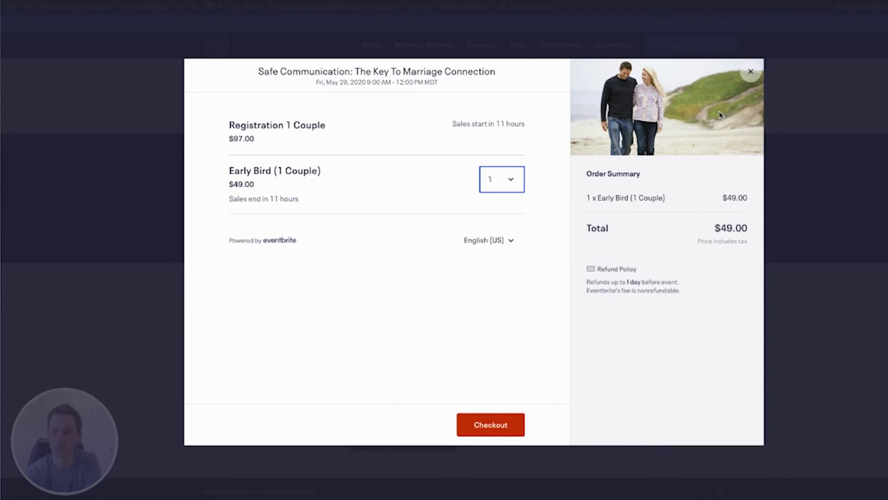
{"action": "left_click", "coordinate": [752, 73]}
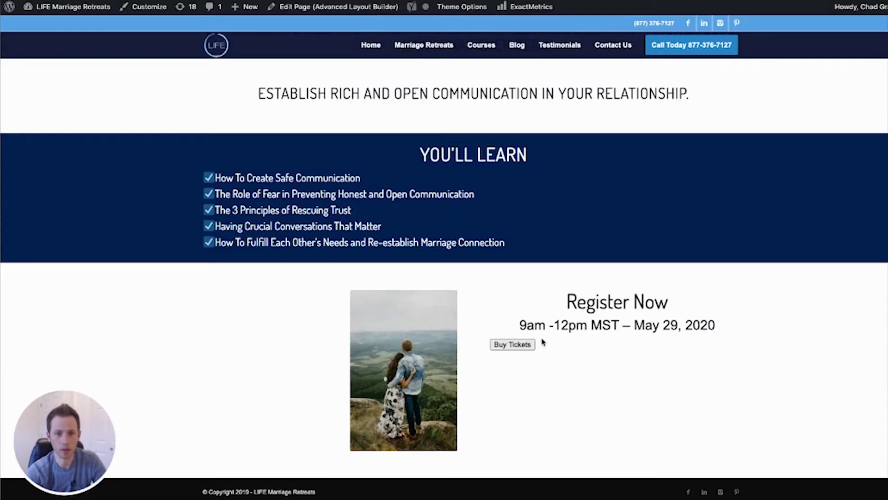
{"action": "left_click_drag", "start_coordinate": [547, 325], "coordinate": [487, 348]}
{"action": "left_click", "coordinate": [560, 377]}
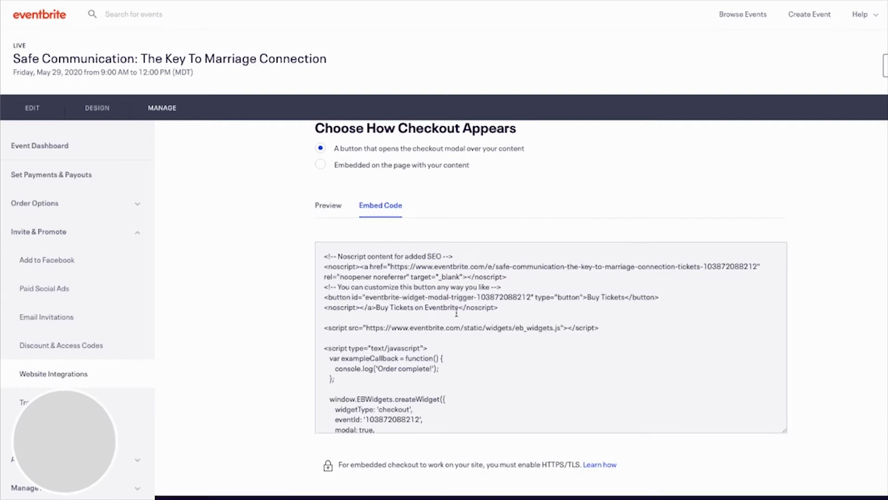
- Return to Eventbrite and read through the embed code of the button-based modal checkout
{"action": "left_click", "coordinate": [415, 301]}
{"action": "scroll", "coordinate": [406, 303], "scroll_direction": "down", "scroll_amount": 2}
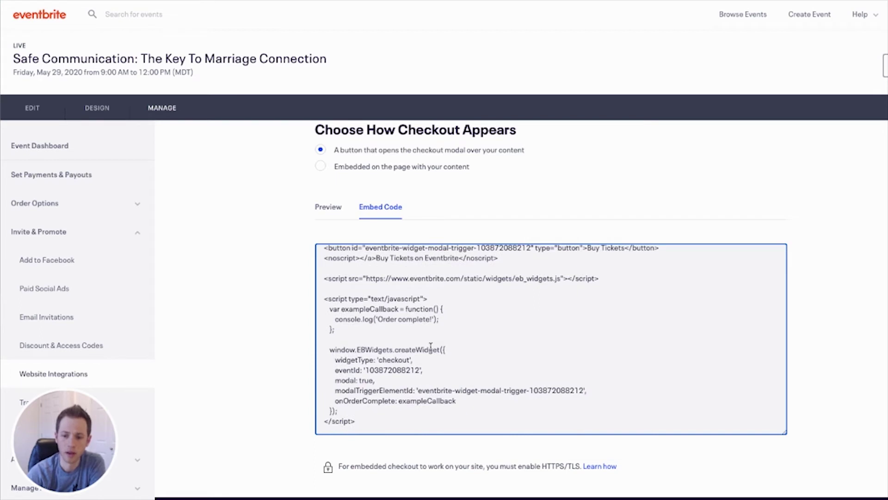
{"action": "scroll", "coordinate": [430, 346], "scroll_direction": "up", "scroll_amount": 2}
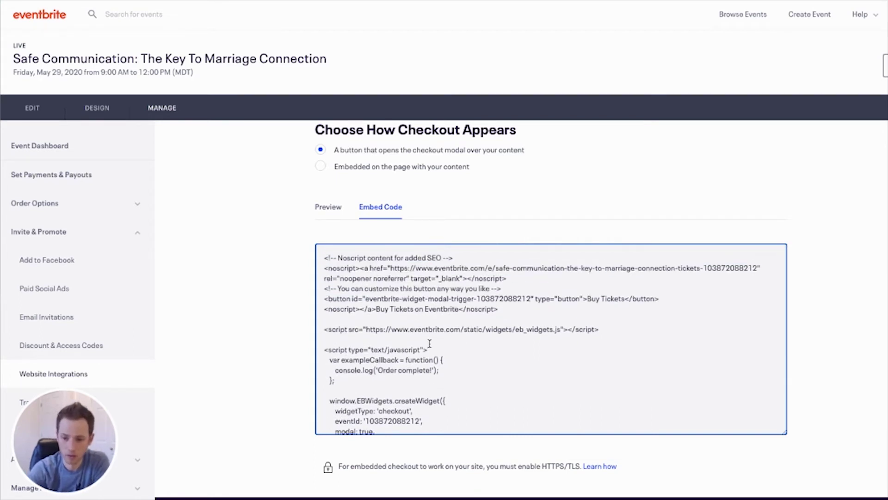
{"action": "scroll", "coordinate": [370, 252], "scroll_direction": "up", "scroll_amount": 2}
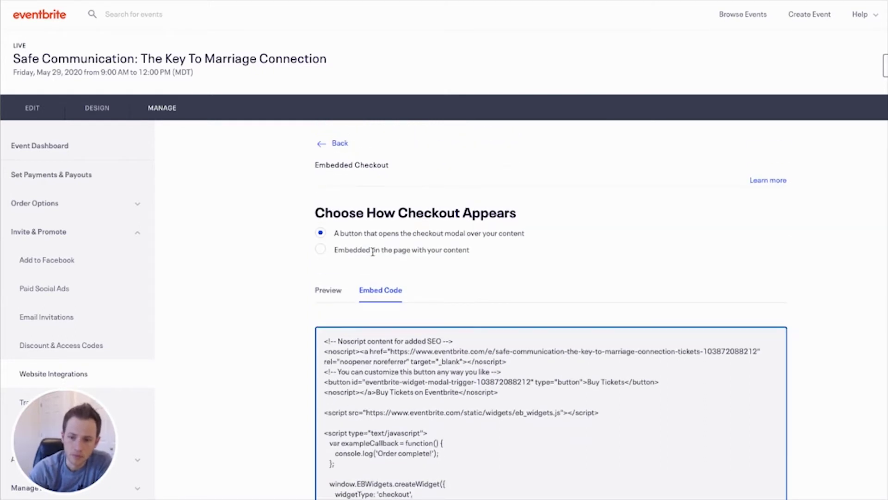
- Choose the checkout embedded on the page with the content and examine its embed code
{"action": "left_click", "coordinate": [320, 251]}
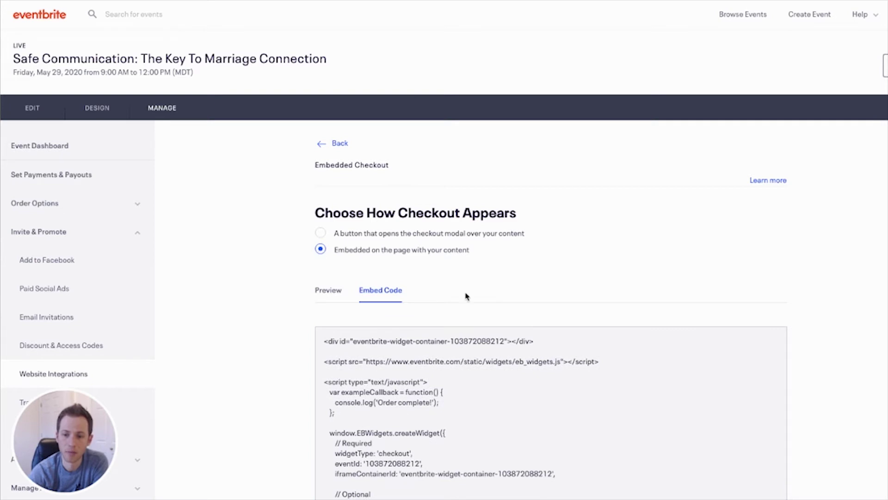
{"action": "scroll", "coordinate": [446, 277], "scroll_direction": "down", "scroll_amount": 2}
{"action": "scroll", "coordinate": [371, 195], "scroll_direction": "up", "scroll_amount": 2}
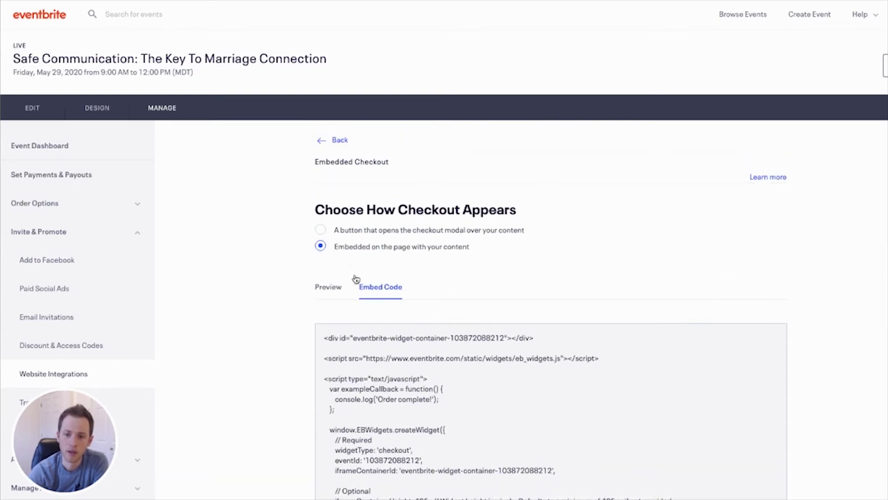
{"action": "left_click_drag", "start_coordinate": [476, 250], "coordinate": [336, 252]}
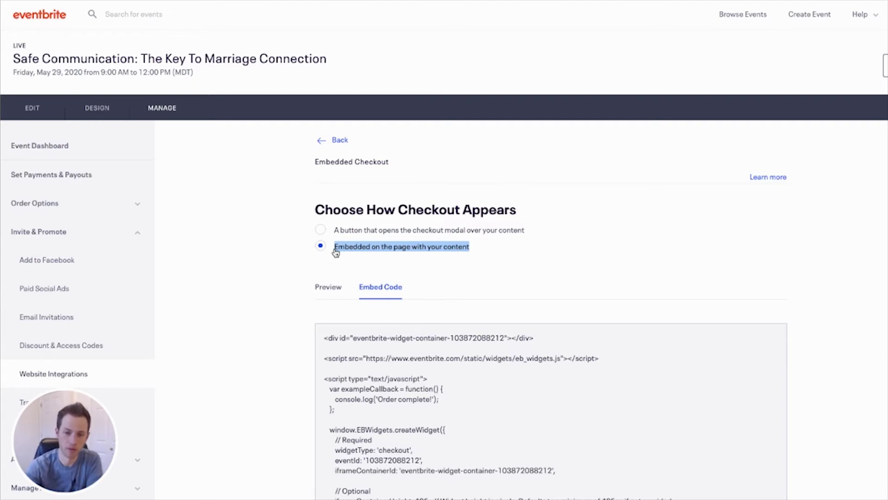
{"action": "left_click", "coordinate": [495, 254]}
{"action": "scroll", "coordinate": [407, 263], "scroll_direction": "down", "scroll_amount": 1}
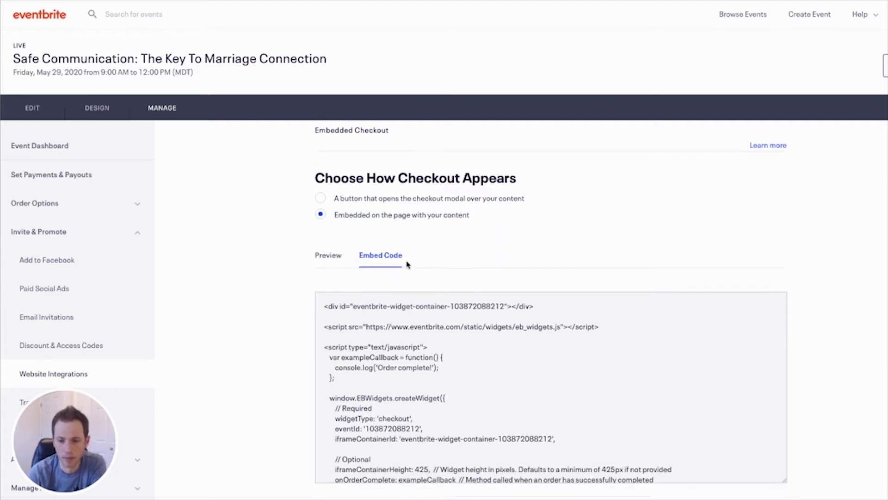
{"action": "scroll", "coordinate": [406, 265], "scroll_direction": "down", "scroll_amount": 1}
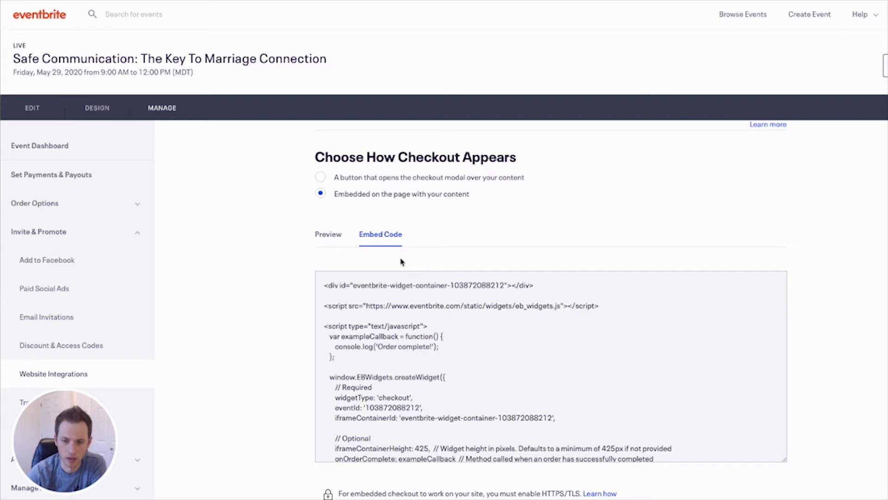
{"action": "scroll", "coordinate": [403, 259], "scroll_direction": "down", "scroll_amount": 2}
{"action": "scroll", "coordinate": [370, 170], "scroll_direction": "up", "scroll_amount": 3}
- Set the checkout back to a button that opens the checkout modal over the content
{"action": "left_click", "coordinate": [342, 219]}
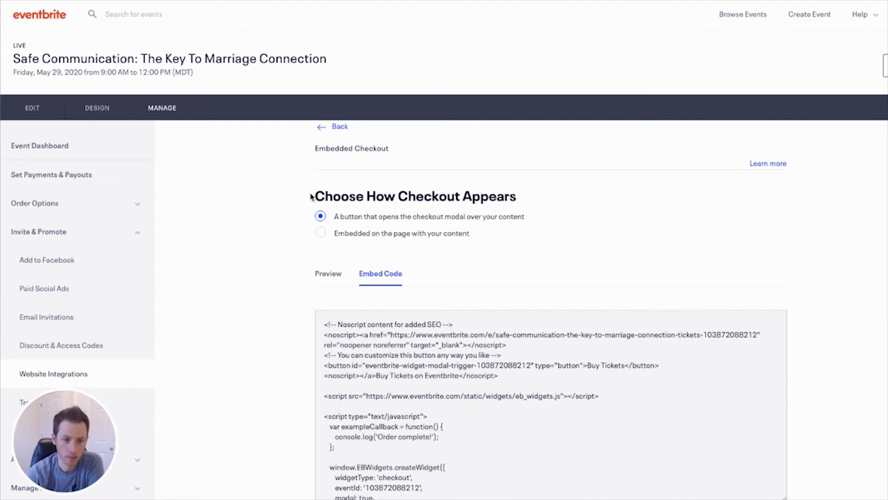
{"action": "scroll", "coordinate": [105, 196], "scroll_direction": "down", "scroll_amount": 1}
{"action": "scroll", "coordinate": [105, 195], "scroll_direction": "up", "scroll_amount": 1}
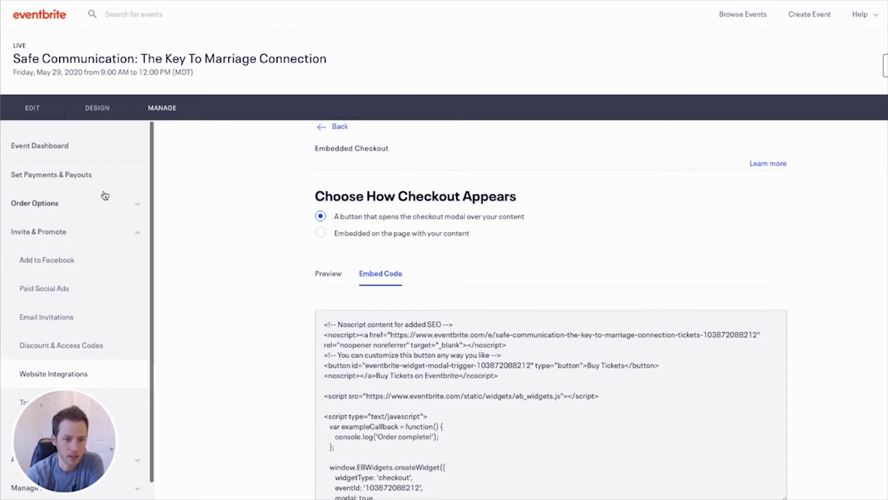
- Open the event's Orders list under Manage Attendees and look through the orders placed since sales started
{"action": "left_click", "coordinate": [136, 234]}
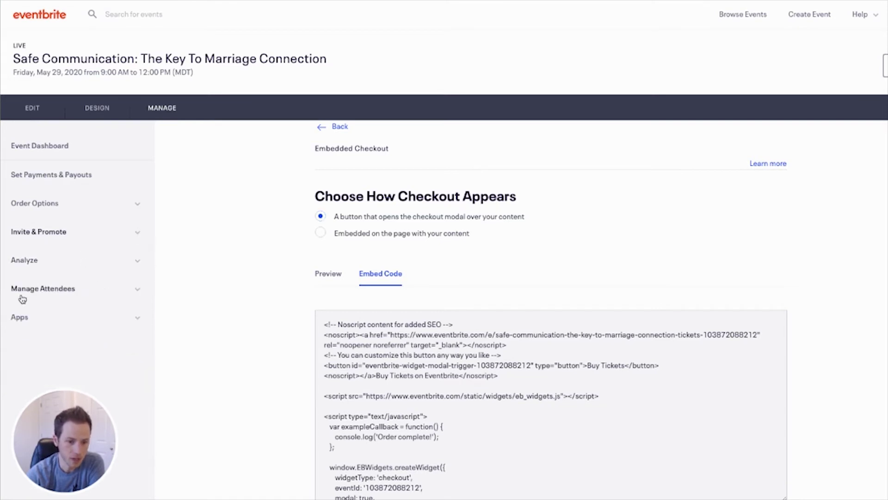
{"action": "left_click", "coordinate": [138, 292]}
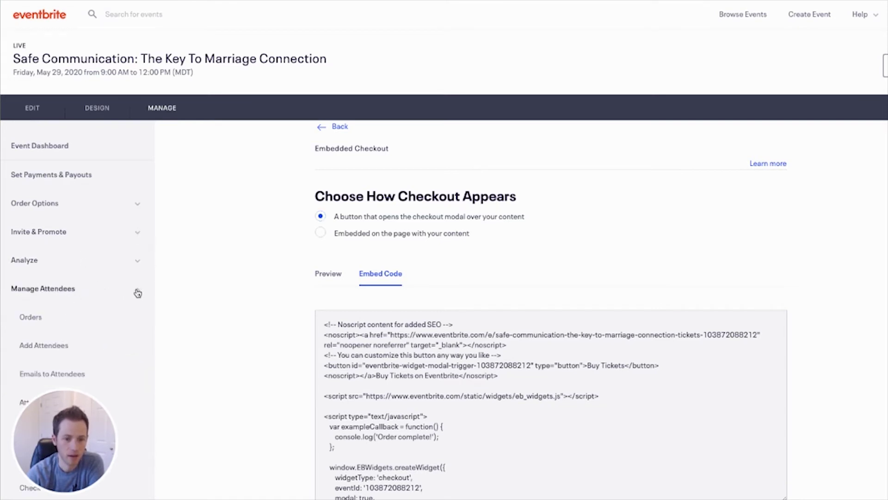
{"action": "left_click", "coordinate": [38, 317]}
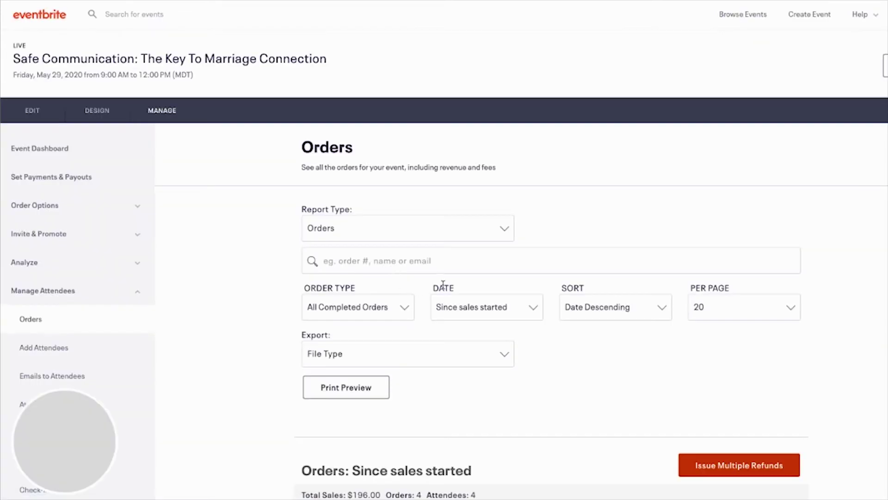
{"action": "scroll", "coordinate": [443, 284], "scroll_direction": "down", "scroll_amount": 5}
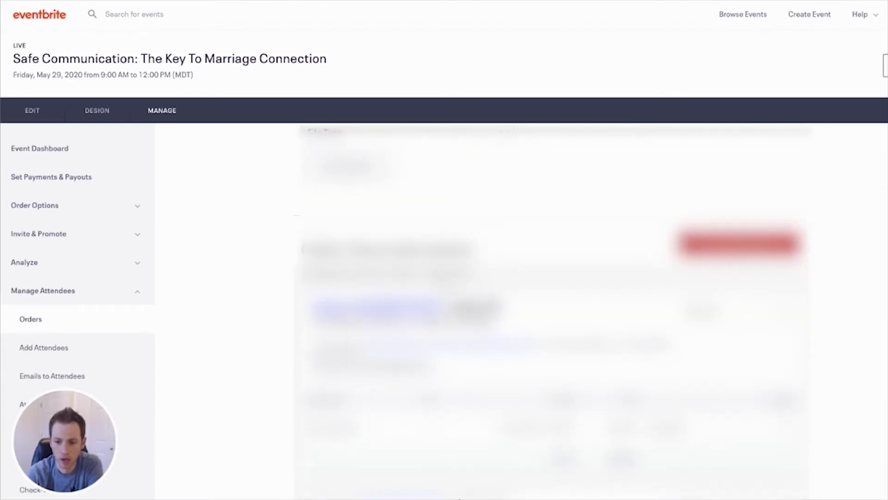
{"action": "scroll", "coordinate": [555, 314], "scroll_direction": "down", "scroll_amount": 2}
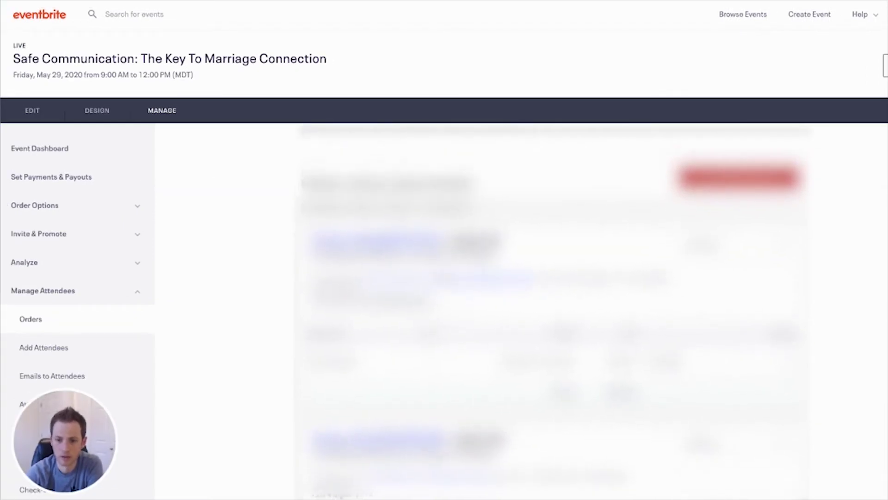
{"action": "scroll", "coordinate": [555, 311], "scroll_direction": "down", "scroll_amount": 1}
{"action": "scroll", "coordinate": [554, 311], "scroll_direction": "down", "scroll_amount": 3}
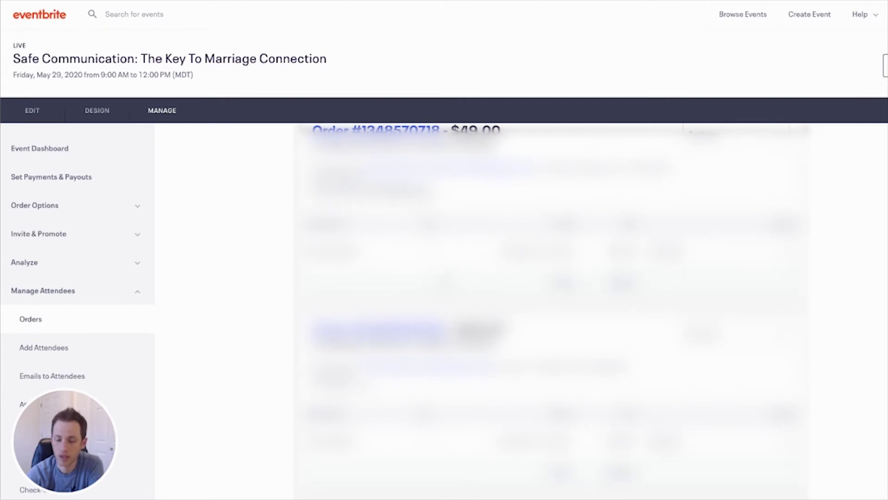
{"action": "scroll", "coordinate": [554, 311], "scroll_direction": "up", "scroll_amount": 3}
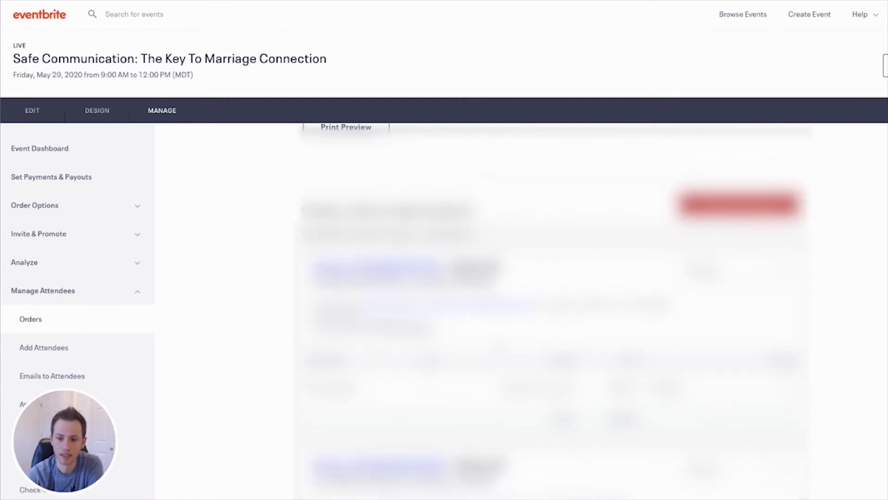
{"action": "scroll", "coordinate": [554, 311], "scroll_direction": "down", "scroll_amount": 2}
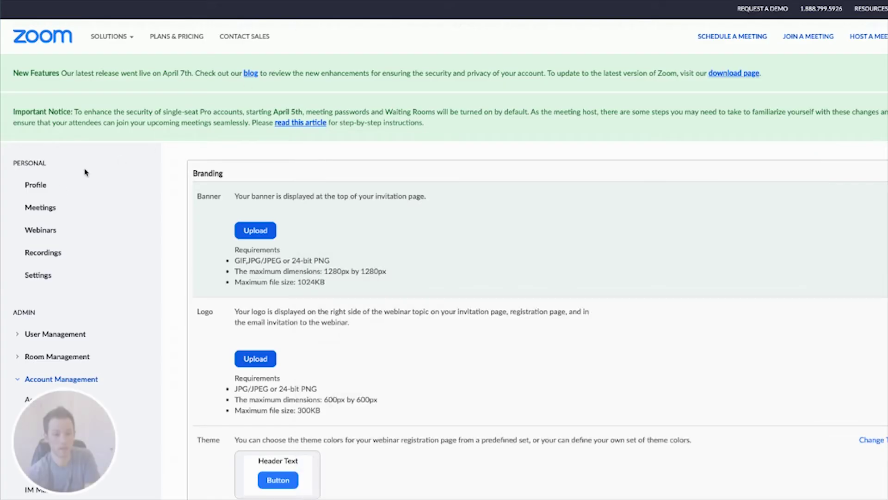
- Switch to Zoom and start scheduling a new webinar from the account's webinars
{"action": "left_click", "coordinate": [55, 235]}
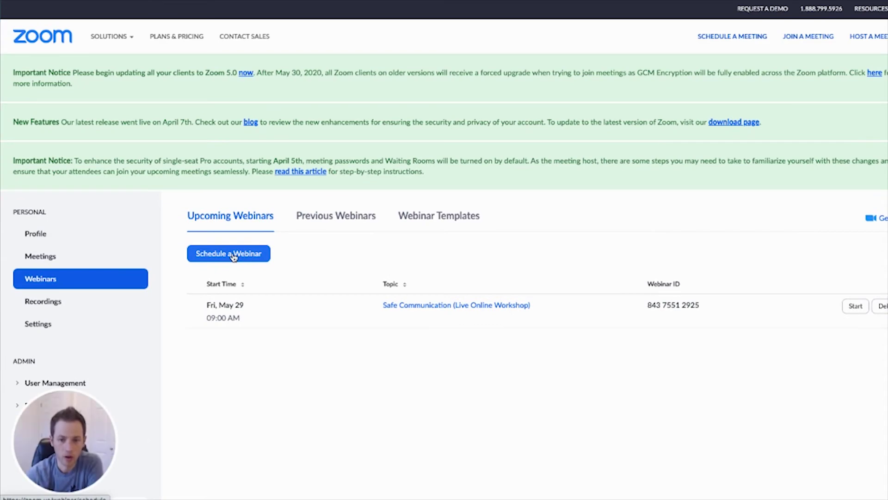
{"action": "left_click", "coordinate": [233, 257]}
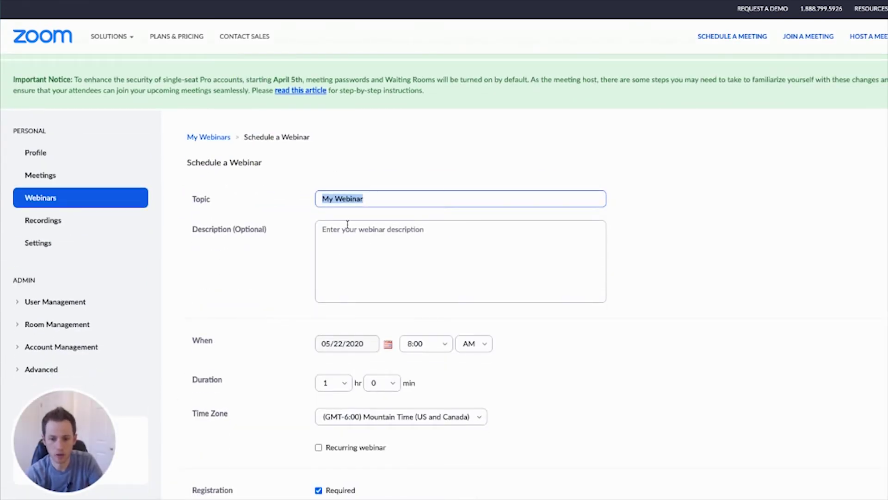
- Review the new webinar form's date, duration, registration, password, video, audio and webinar option settings
{"action": "scroll", "coordinate": [347, 225], "scroll_direction": "down", "scroll_amount": 3}
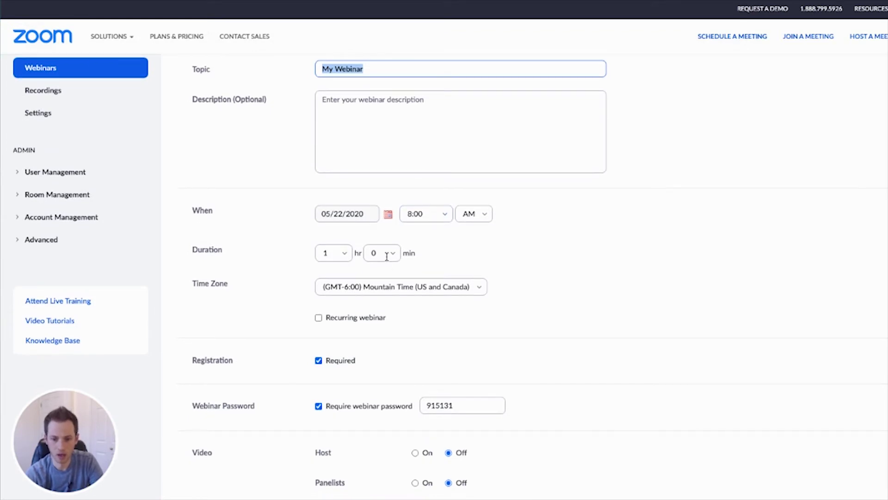
{"action": "scroll", "coordinate": [374, 223], "scroll_direction": "down", "scroll_amount": 3}
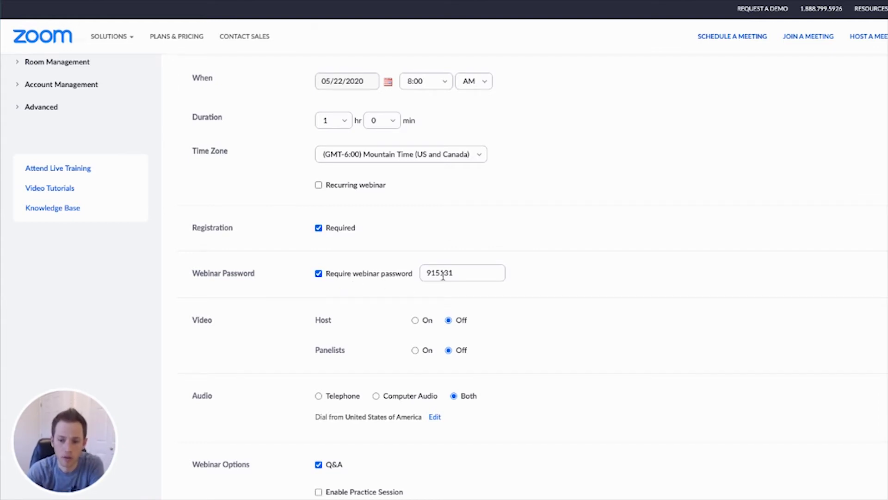
{"action": "left_click_drag", "start_coordinate": [468, 273], "coordinate": [417, 273]}
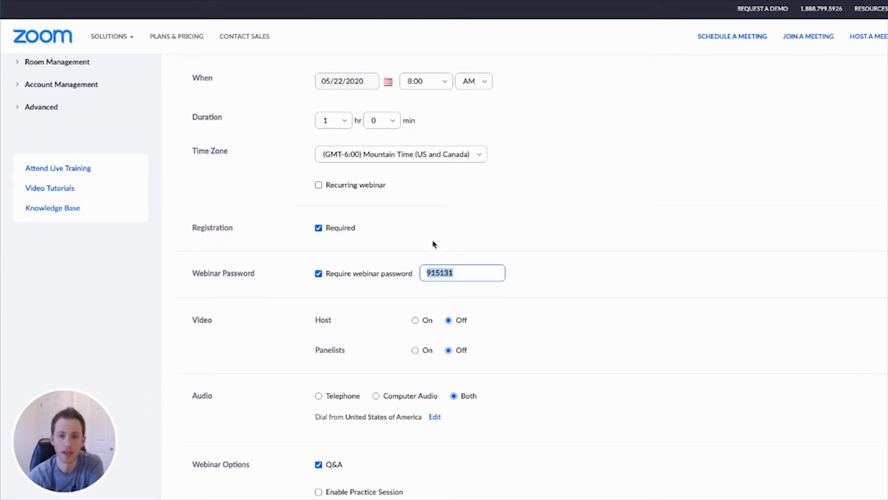
{"action": "scroll", "coordinate": [434, 244], "scroll_direction": "down", "scroll_amount": 2}
{"action": "left_click", "coordinate": [234, 248]}
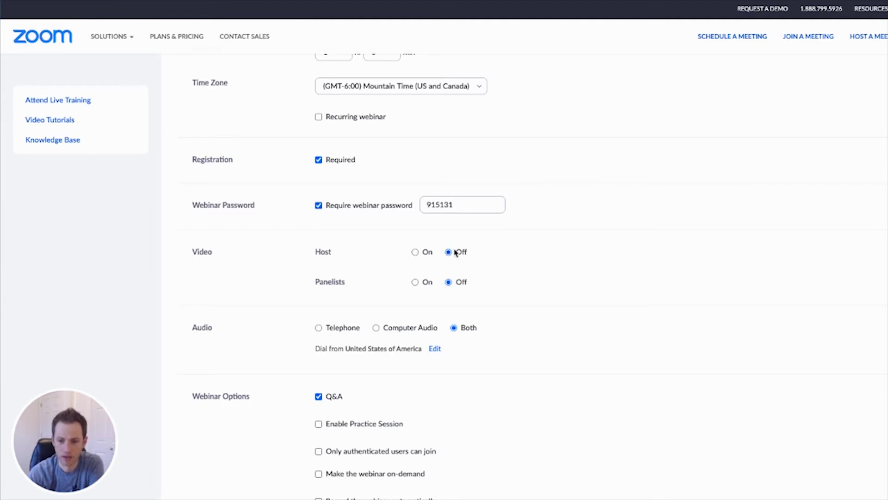
{"action": "scroll", "coordinate": [331, 287], "scroll_direction": "down", "scroll_amount": 2}
{"action": "scroll", "coordinate": [331, 286], "scroll_direction": "down", "scroll_amount": 2}
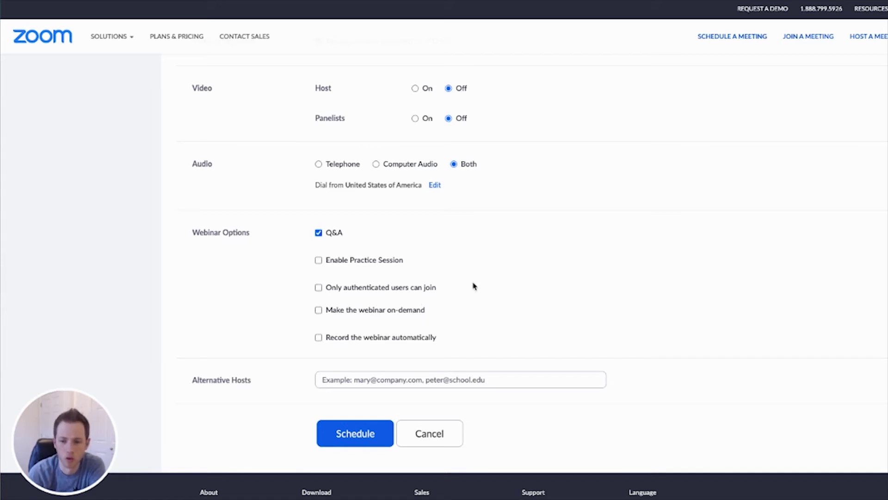
{"action": "scroll", "coordinate": [472, 276], "scroll_direction": "down", "scroll_amount": 2}
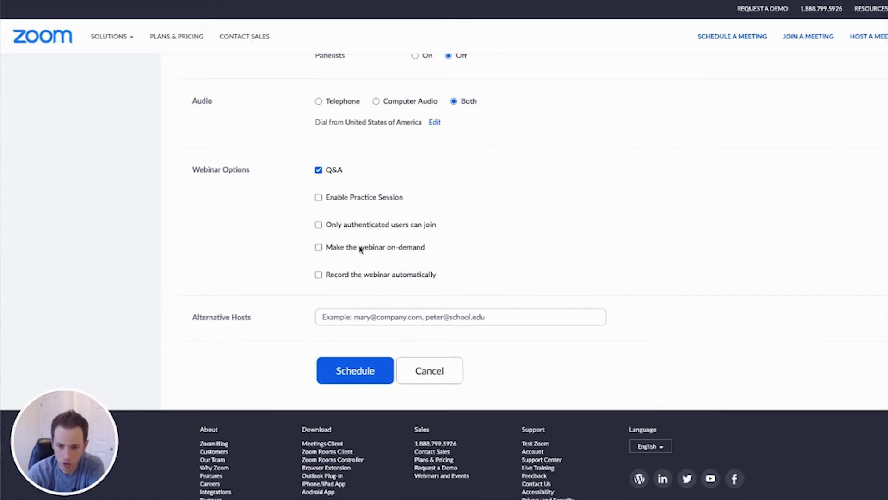
- Set the webinar to be recorded automatically on the local computer
{"action": "scroll", "coordinate": [361, 251], "scroll_direction": "down", "scroll_amount": 1}
{"action": "left_click", "coordinate": [319, 267]}
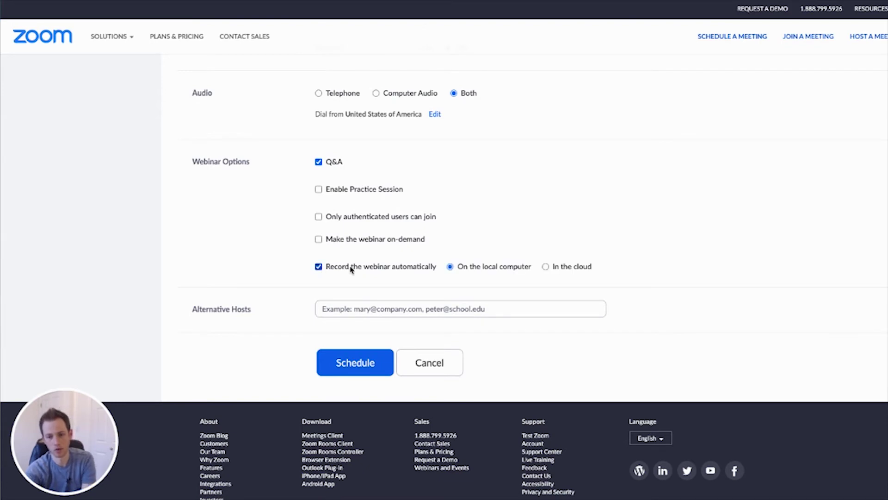
{"action": "left_click", "coordinate": [357, 362]}
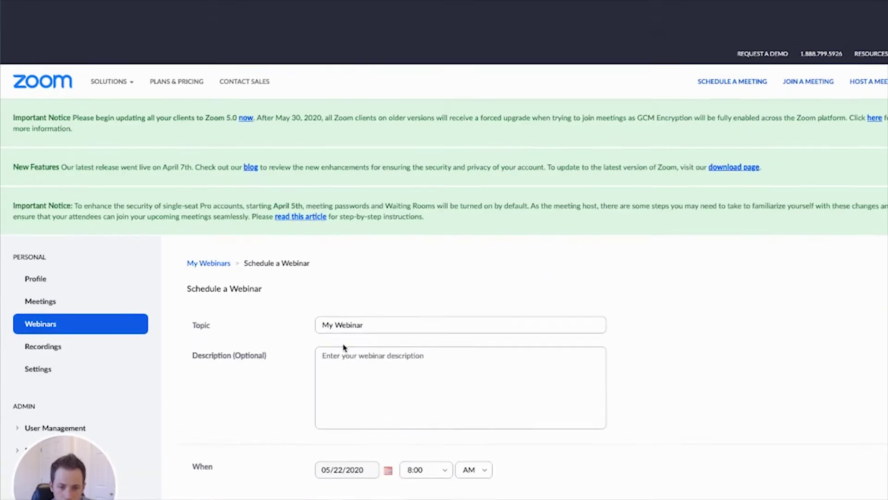
- Open the scheduled Safe Communication (Live Online Workshop) webinar from the upcoming webinars and copy its registration link
{"action": "scroll", "coordinate": [344, 347], "scroll_direction": "down", "scroll_amount": 1}
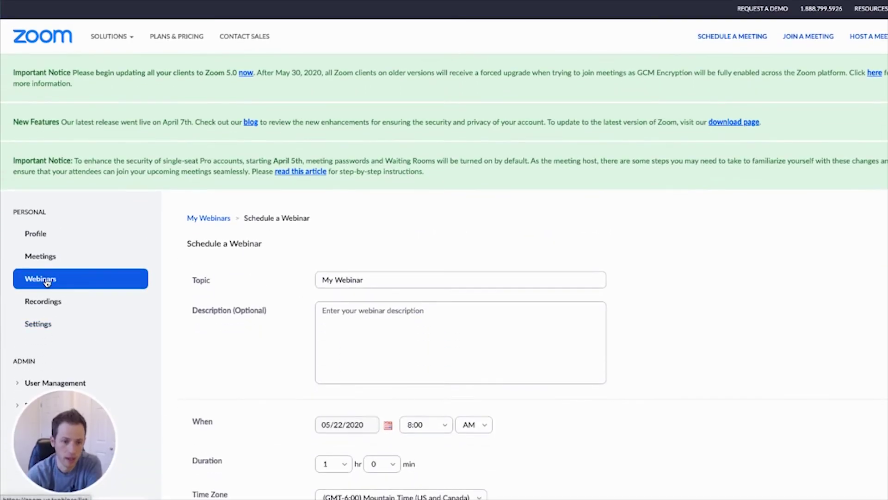
{"action": "left_click", "coordinate": [93, 279]}
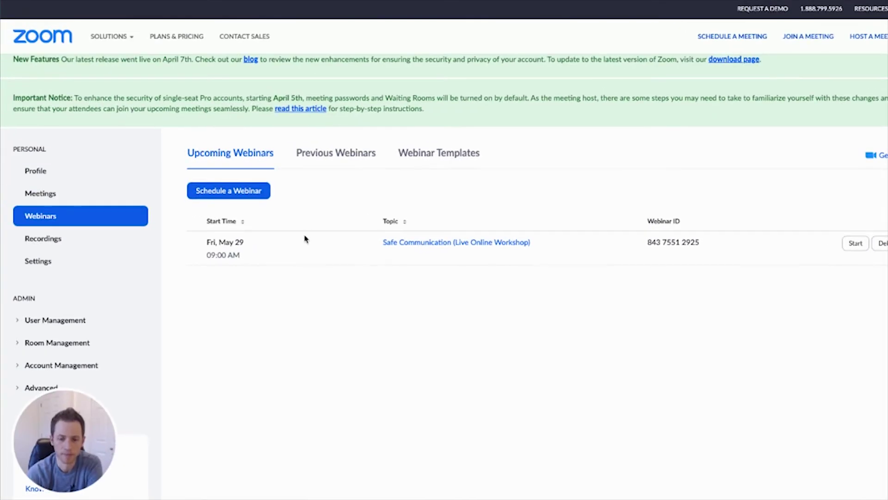
{"action": "left_click", "coordinate": [445, 244]}
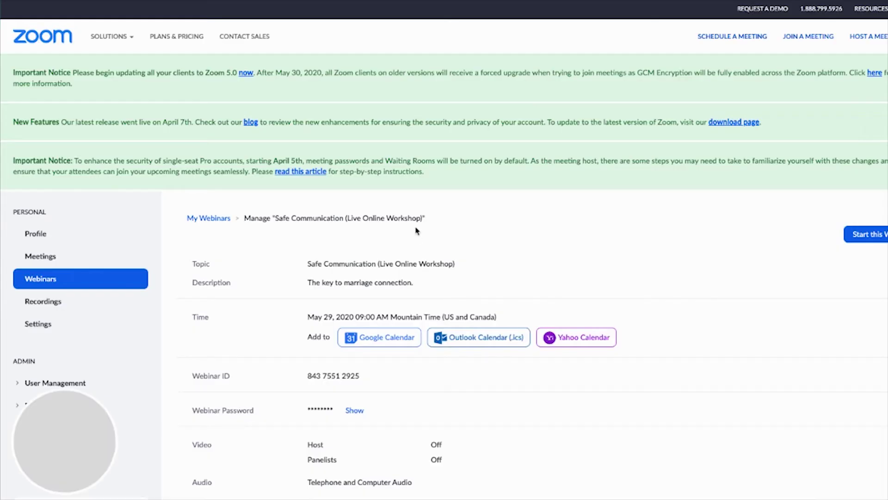
{"action": "scroll", "coordinate": [415, 231], "scroll_direction": "down", "scroll_amount": 12}
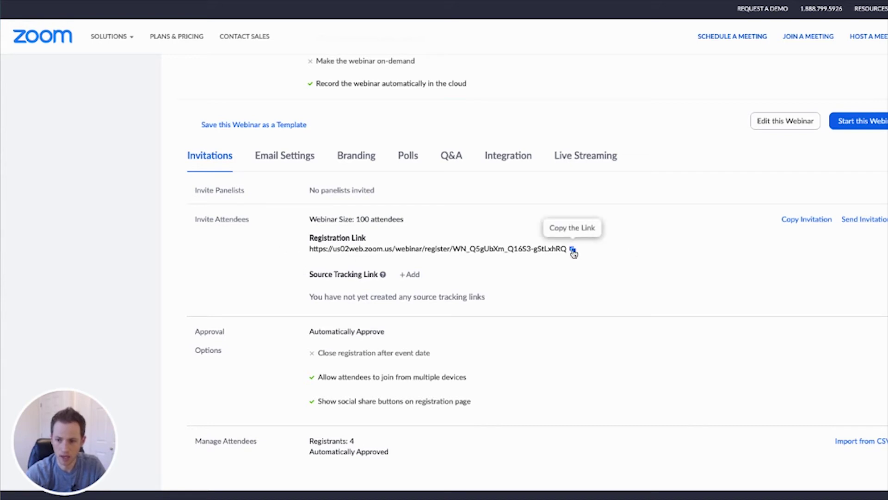
{"action": "left_click", "coordinate": [574, 251]}
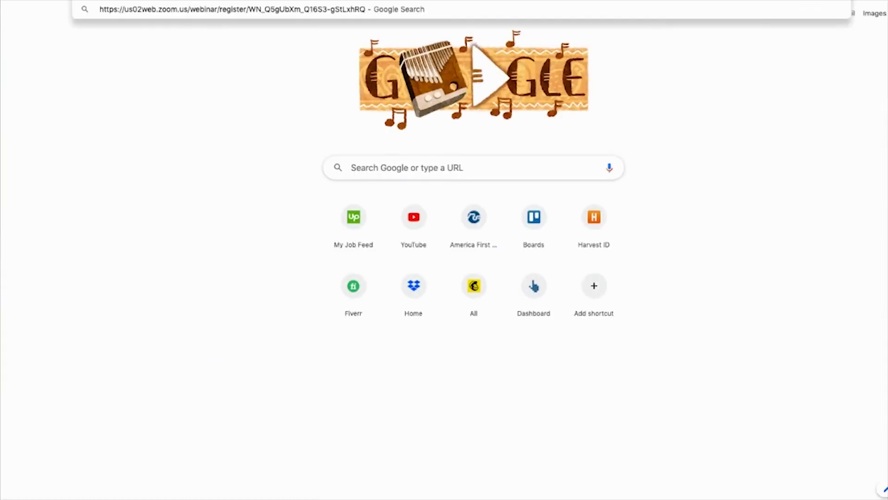
- Open the copied registration link in a new browser page and examine the registration form's name and email fields
{"action": "key", "text": "Return"}
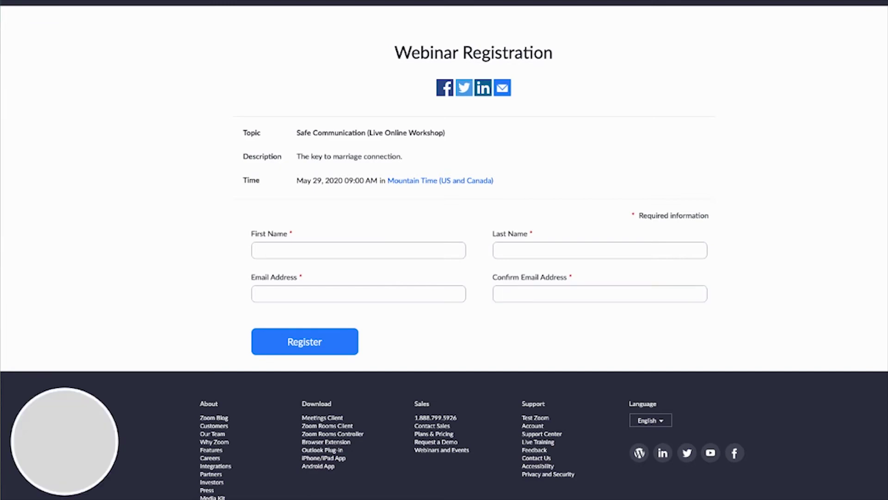
{"action": "left_click", "coordinate": [397, 252]}
{"action": "left_click", "coordinate": [529, 250]}
{"action": "left_click", "coordinate": [422, 292]}
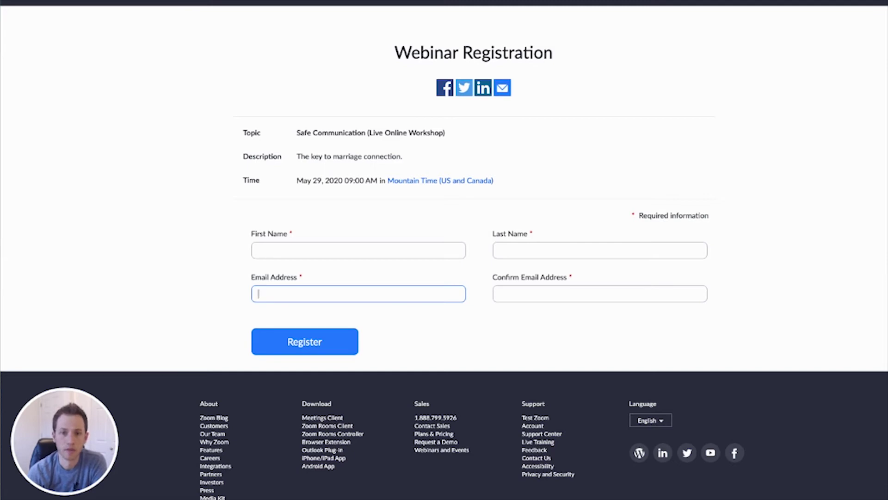
{"action": "key", "text": "Tab"}
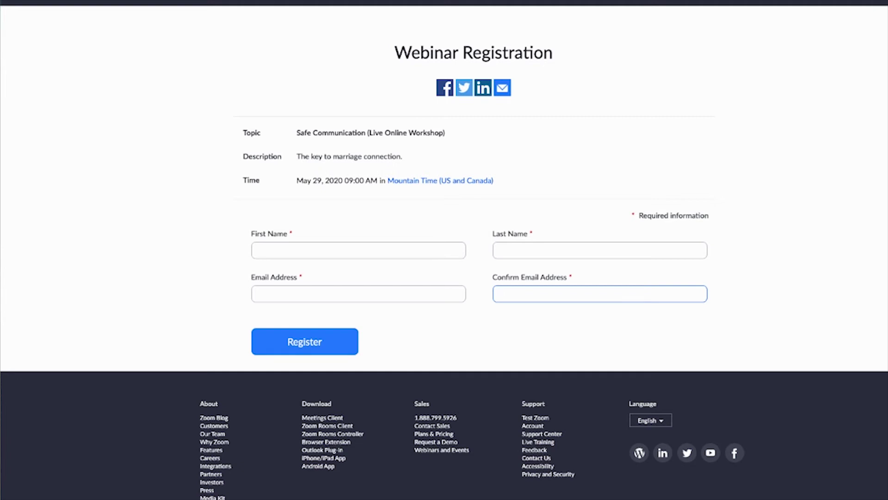
{"action": "key", "text": "shift+Tab"}
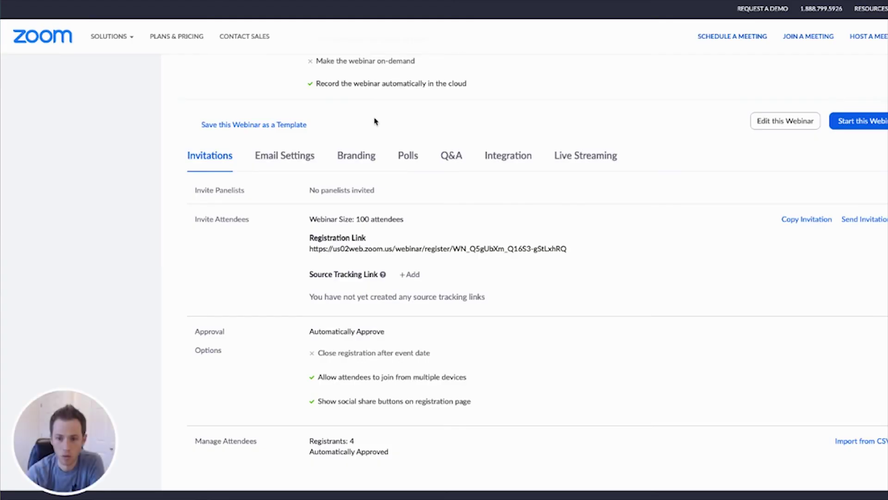
- Return to the webinar's management page and open the registrants' confirmation email for editing from its email settings
{"action": "scroll", "coordinate": [313, 160], "scroll_direction": "up", "scroll_amount": 6}
{"action": "scroll", "coordinate": [321, 278], "scroll_direction": "up", "scroll_amount": 1}
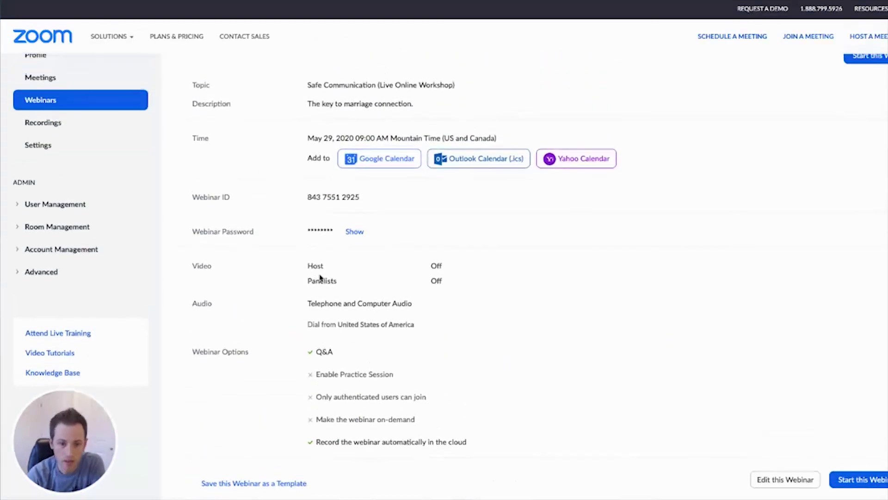
{"action": "scroll", "coordinate": [277, 213], "scroll_direction": "down", "scroll_amount": 6}
{"action": "left_click", "coordinate": [275, 211]}
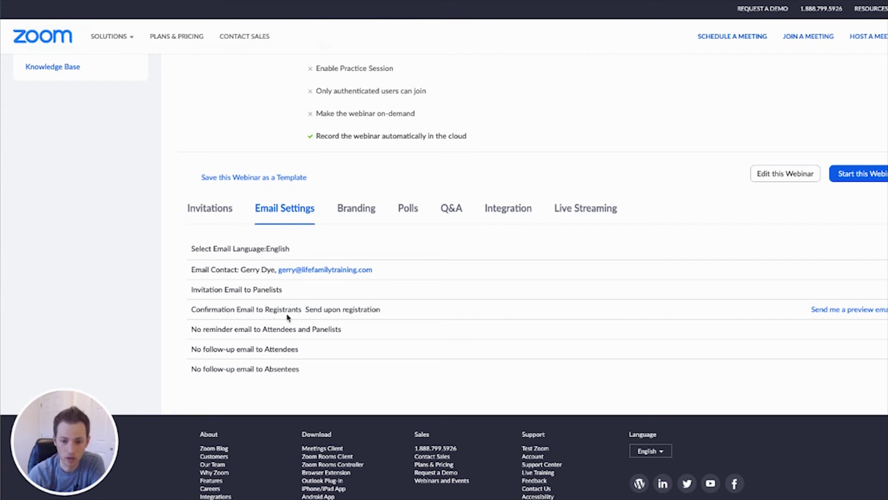
{"action": "left_click", "coordinate": [886, 309]}
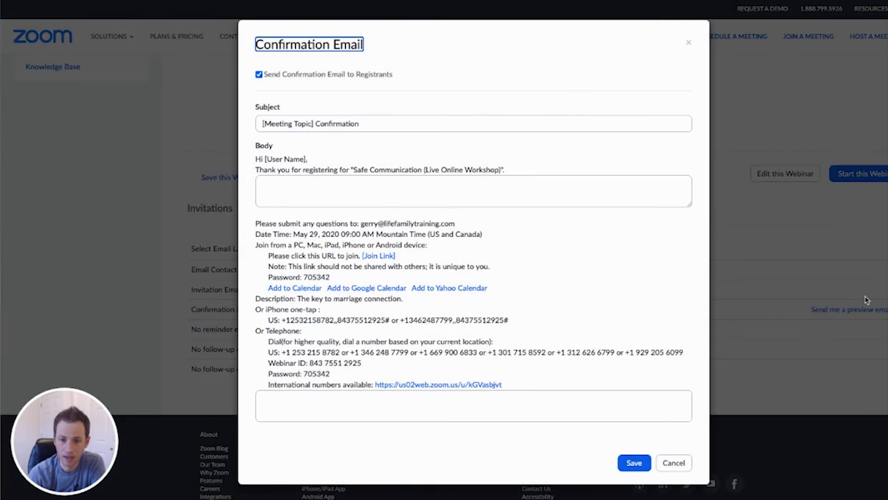
- Examine the confirmation email's subject, joining details and customizable body text, and close it without saving
{"action": "left_click", "coordinate": [326, 195]}
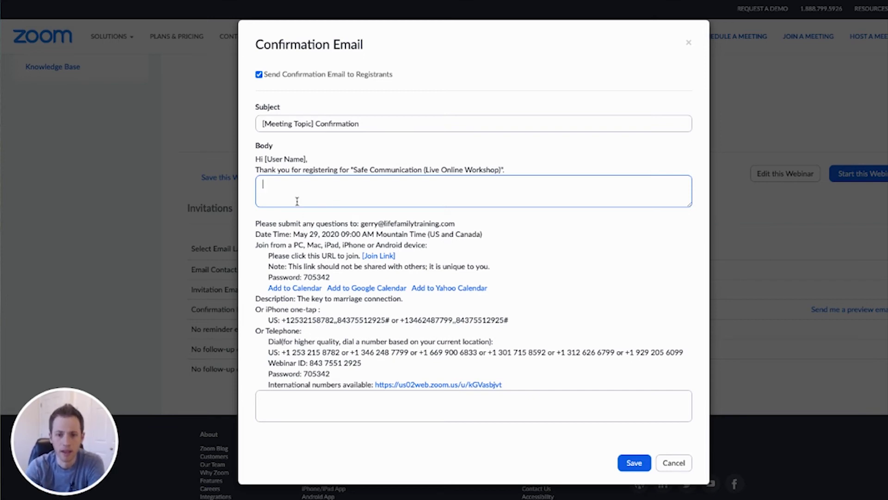
{"action": "scroll", "coordinate": [355, 195], "scroll_direction": "down", "scroll_amount": 3}
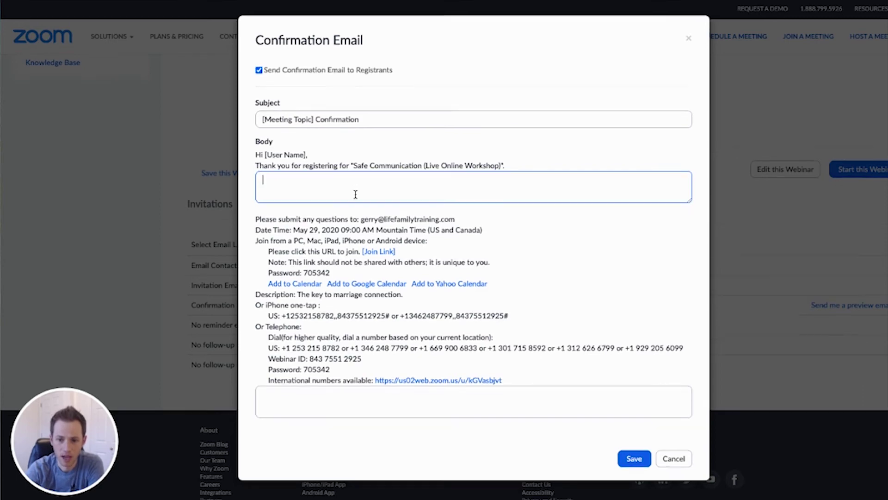
{"action": "left_click_drag", "start_coordinate": [256, 149], "coordinate": [552, 243]}
{"action": "left_click", "coordinate": [525, 185]}
{"action": "scroll", "coordinate": [456, 192], "scroll_direction": "up", "scroll_amount": 8}
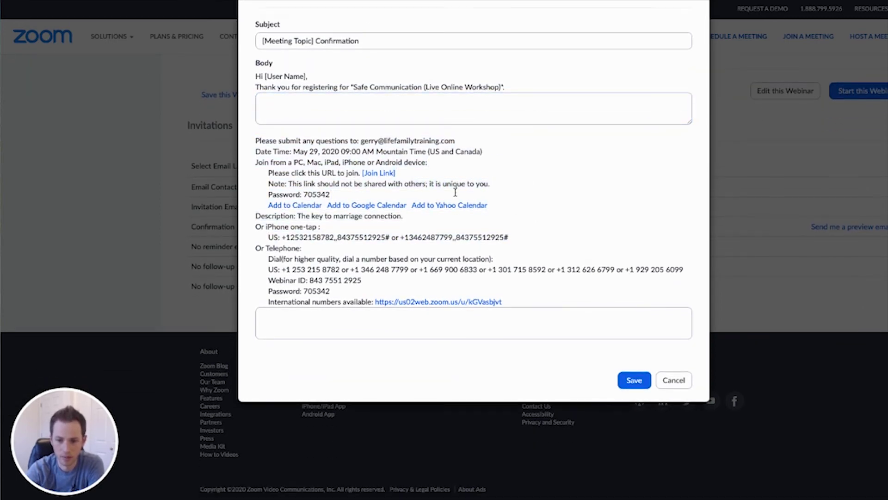
{"action": "scroll", "coordinate": [462, 191], "scroll_direction": "down", "scroll_amount": 10}
{"action": "scroll", "coordinate": [464, 192], "scroll_direction": "up", "scroll_amount": 2}
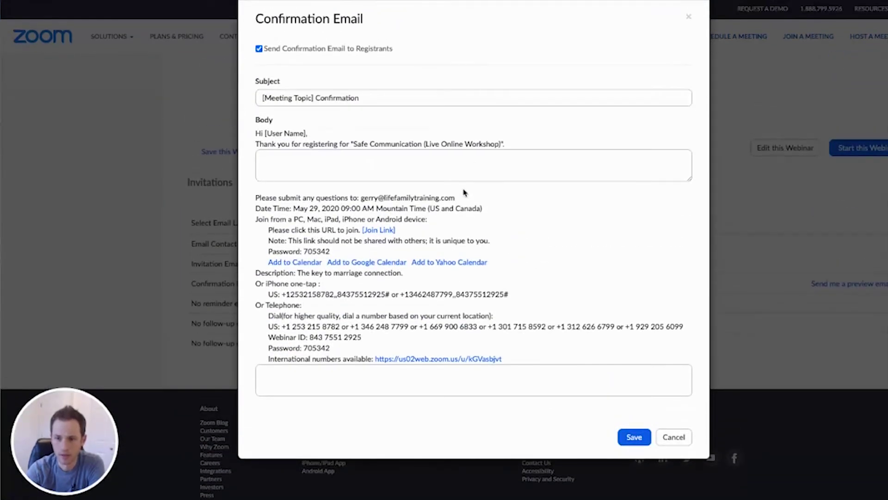
{"action": "left_click", "coordinate": [689, 18]}
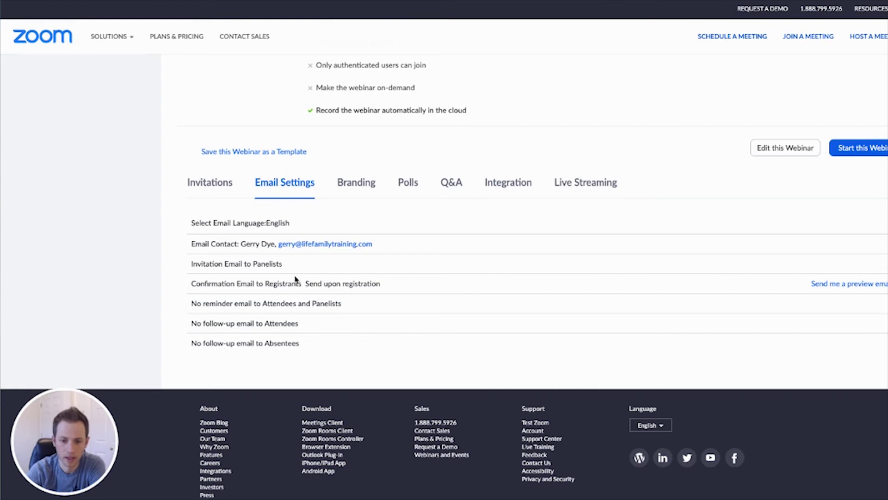
- Open the account-level webinar settings and look through the branding, email template and registration settings
{"action": "scroll", "coordinate": [297, 280], "scroll_direction": "up", "scroll_amount": 6}
{"action": "scroll", "coordinate": [297, 280], "scroll_direction": "up", "scroll_amount": 3}
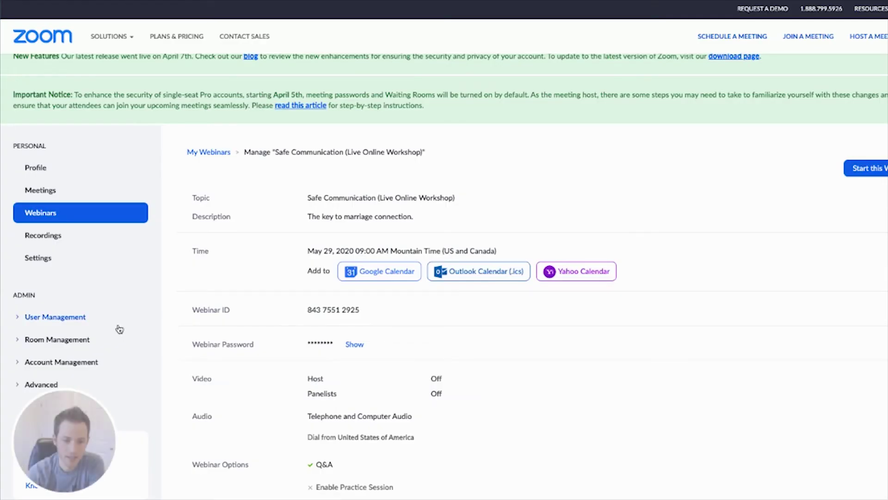
{"action": "scroll", "coordinate": [68, 218], "scroll_direction": "down", "scroll_amount": 3}
{"action": "left_click", "coordinate": [37, 233]}
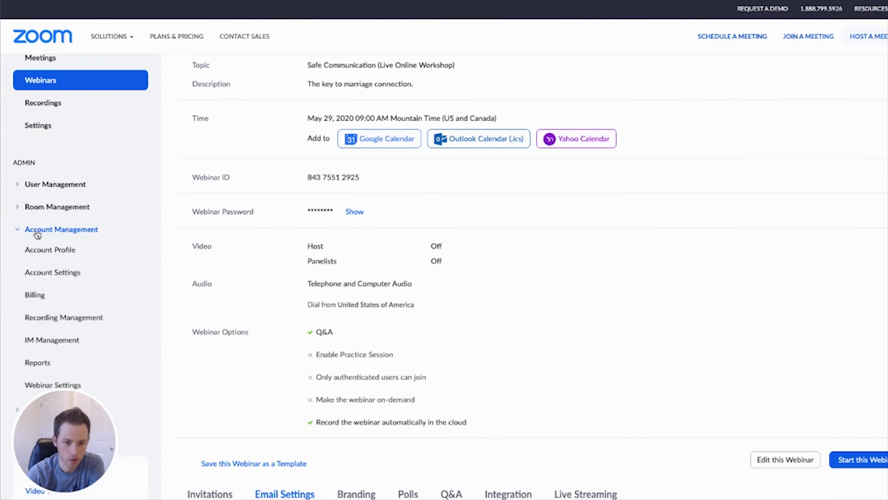
{"action": "scroll", "coordinate": [77, 354], "scroll_direction": "down", "scroll_amount": 1}
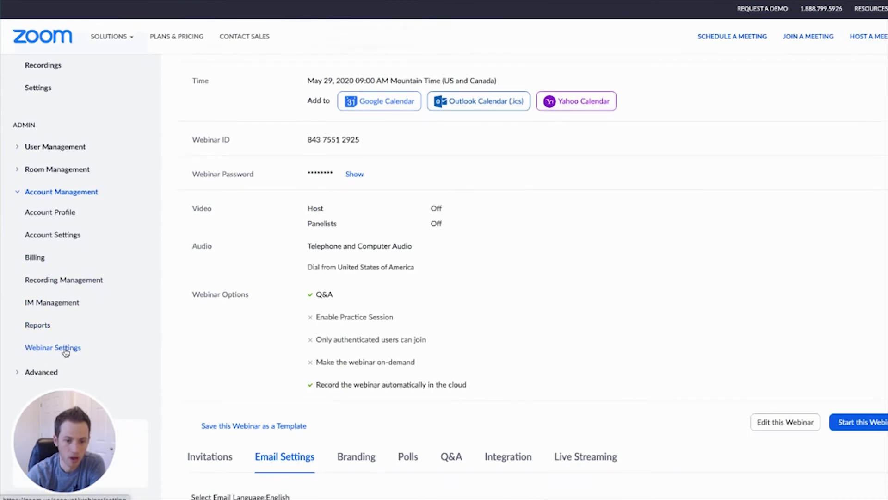
{"action": "left_click", "coordinate": [66, 351]}
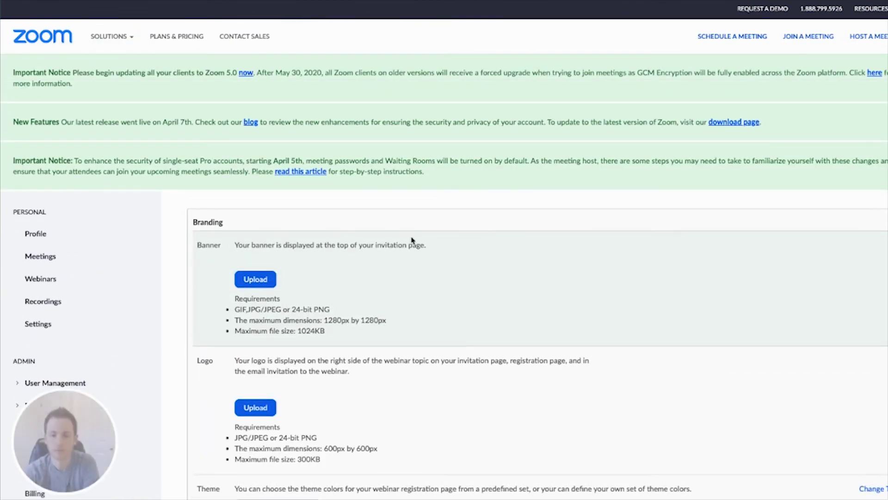
{"action": "scroll", "coordinate": [365, 265], "scroll_direction": "down", "scroll_amount": 9}
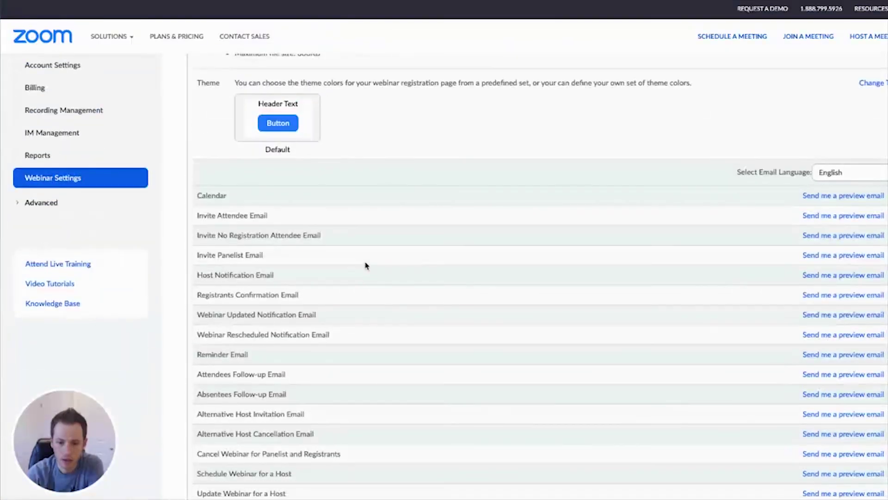
{"action": "scroll", "coordinate": [365, 265], "scroll_direction": "down", "scroll_amount": 11}
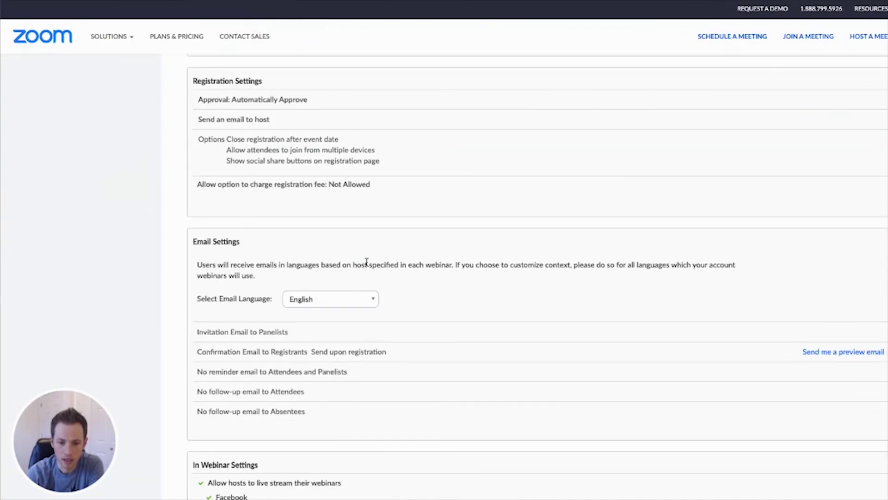
{"action": "scroll", "coordinate": [366, 262], "scroll_direction": "down", "scroll_amount": 4}
{"action": "scroll", "coordinate": [367, 261], "scroll_direction": "up", "scroll_amount": 4}
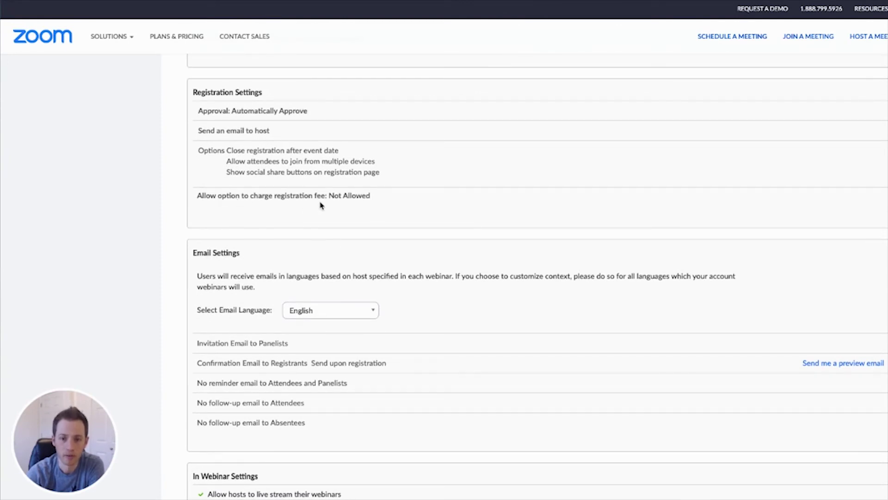
- Try to allow charging a registration fee through a connected PayPal account, and close the PayPal sign-up and fee dialog without saving
{"action": "left_click", "coordinate": [803, 216]}
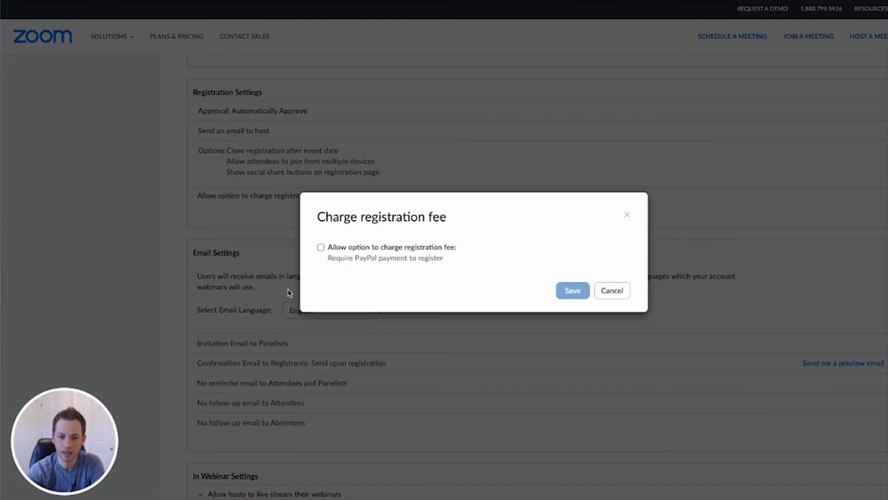
{"action": "left_click", "coordinate": [321, 247]}
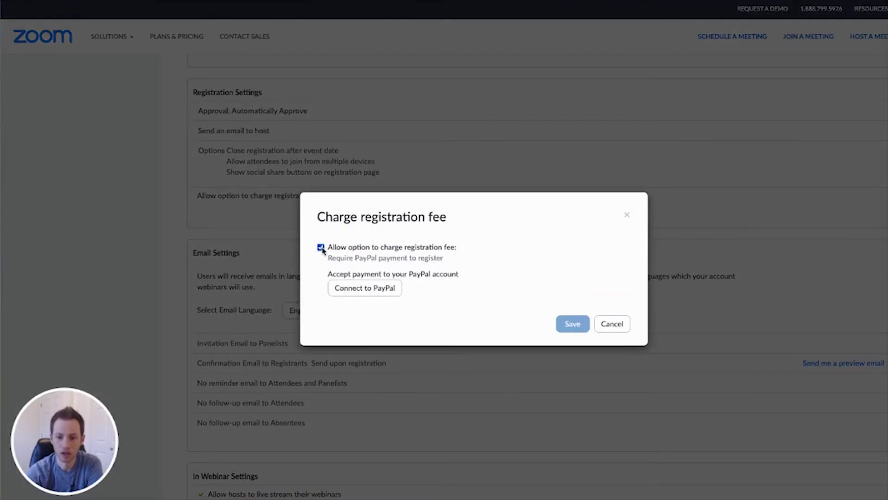
{"action": "left_click", "coordinate": [357, 292]}
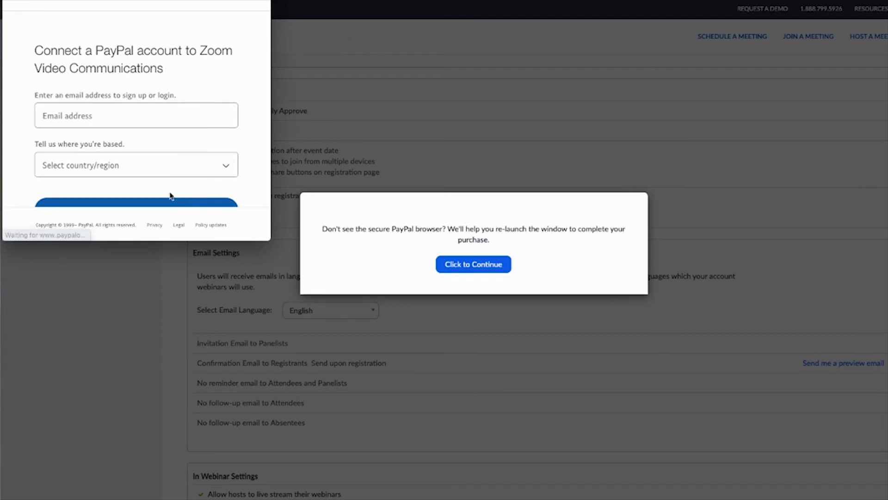
{"action": "scroll", "coordinate": [110, 121], "scroll_direction": "down", "scroll_amount": 2}
{"action": "left_click", "coordinate": [110, 120]}
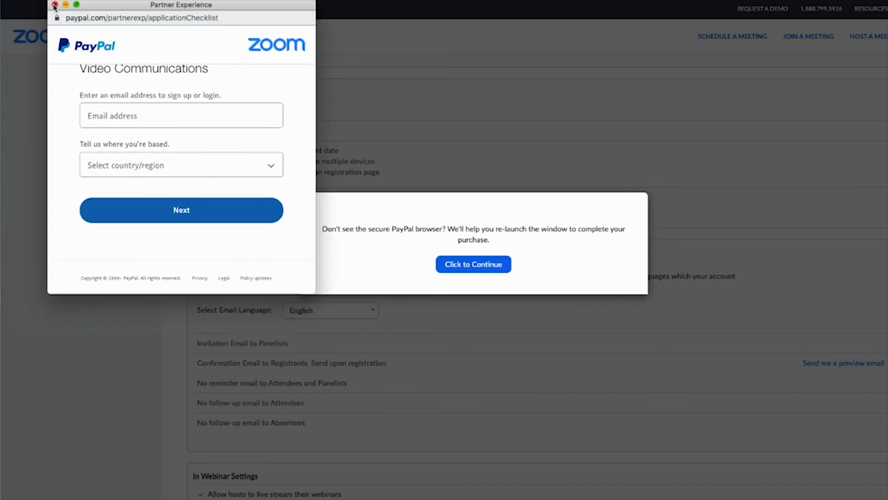
{"action": "left_click", "coordinate": [55, 6]}
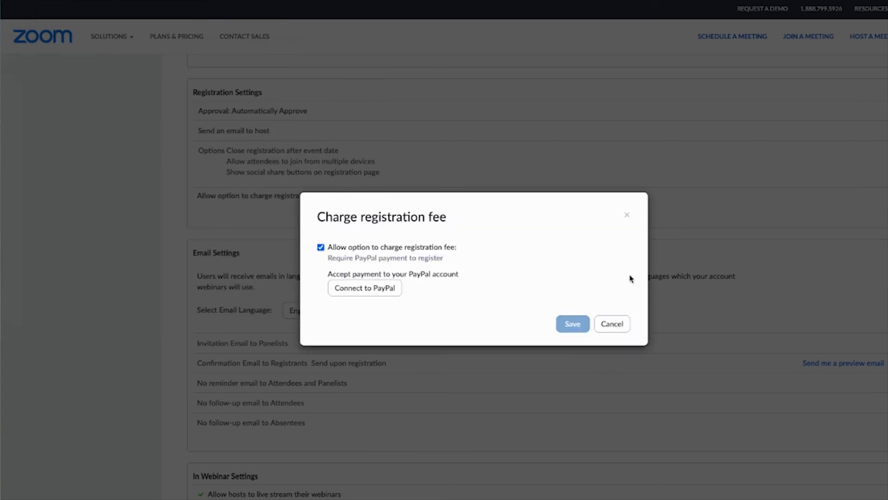
{"action": "left_click", "coordinate": [627, 216]}
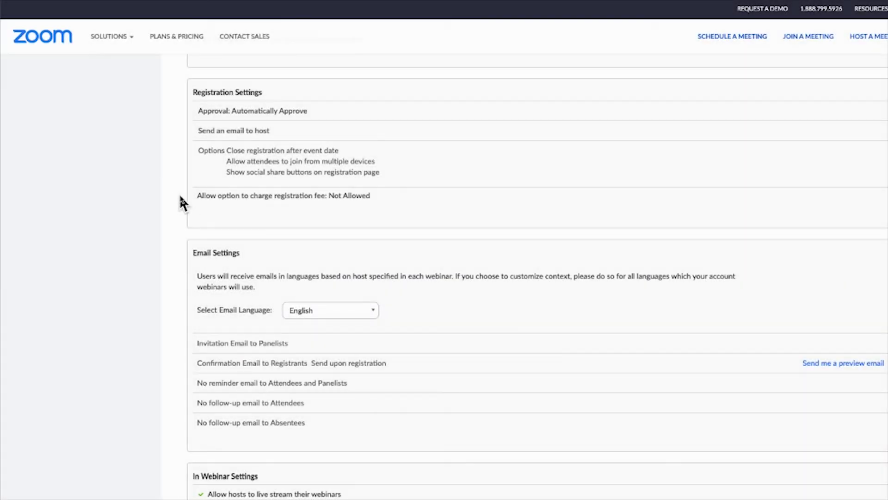
- Reopen the Safe Communication (Live Online Workshop) webinar from the upcoming webinars and look over its details and options
{"action": "scroll", "coordinate": [178, 199], "scroll_direction": "up", "scroll_amount": 15}
{"action": "scroll", "coordinate": [179, 197], "scroll_direction": "up", "scroll_amount": 10}
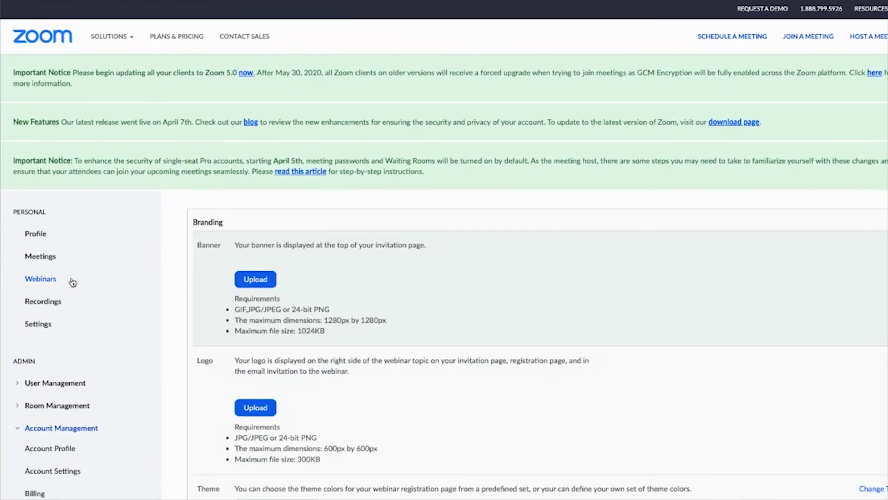
{"action": "left_click", "coordinate": [40, 283]}
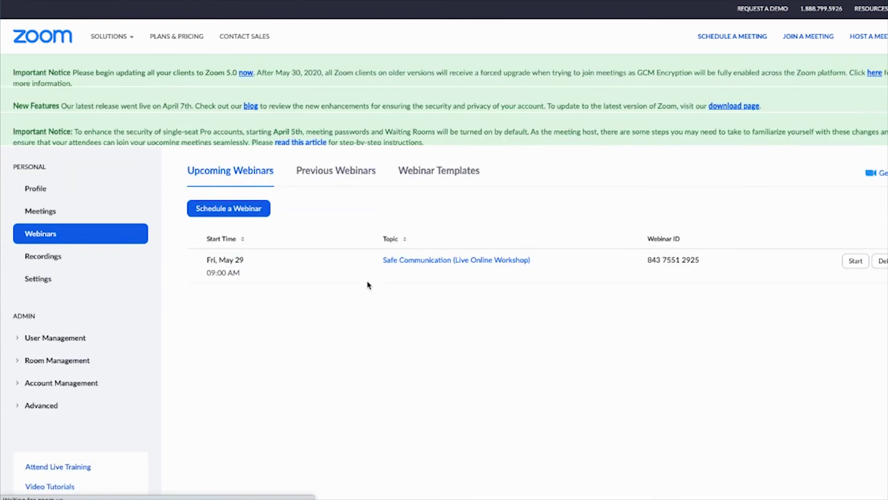
{"action": "left_click", "coordinate": [433, 307]}
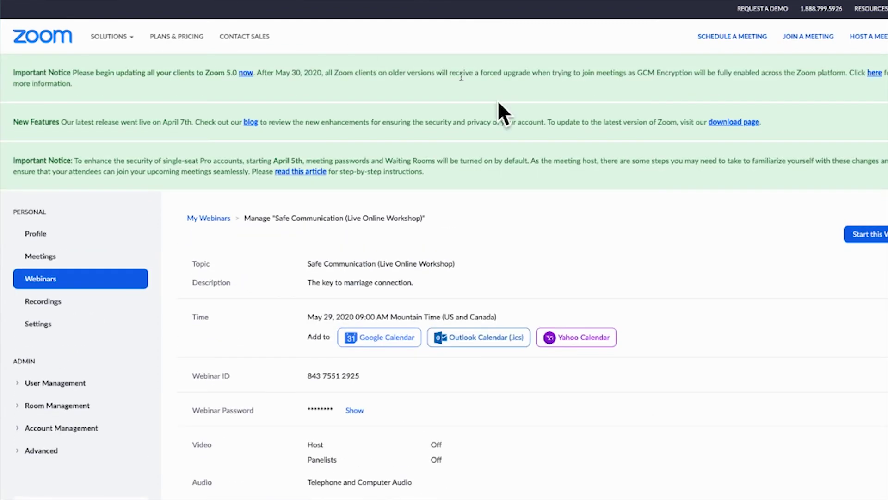
{"action": "scroll", "coordinate": [462, 254], "scroll_direction": "down", "scroll_amount": 9}
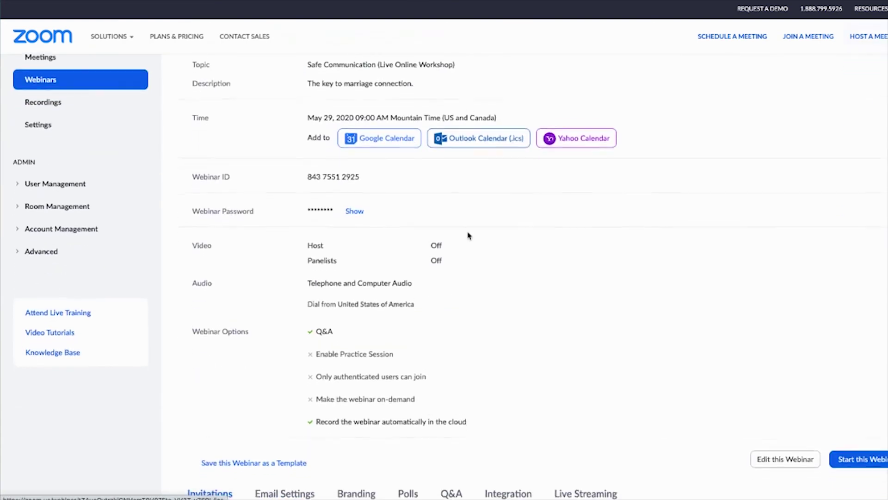
{"action": "scroll", "coordinate": [472, 219], "scroll_direction": "up", "scroll_amount": 5}
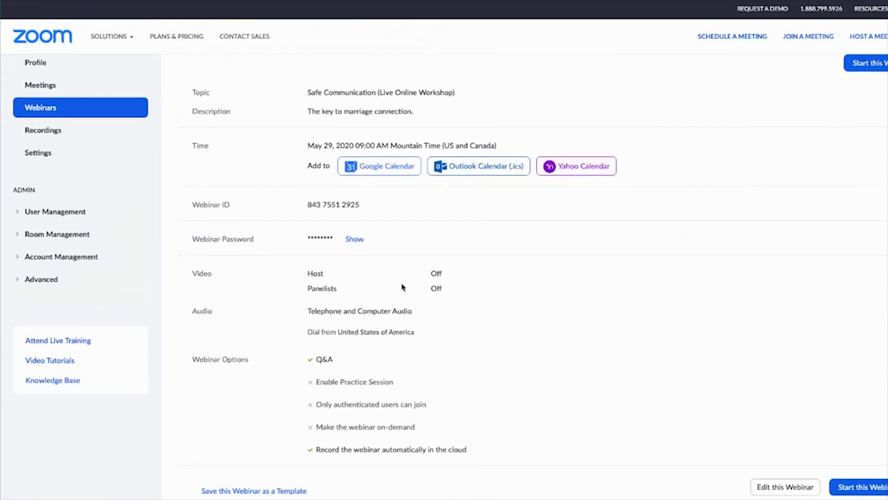
{"action": "scroll", "coordinate": [402, 288], "scroll_direction": "down", "scroll_amount": 3}
{"action": "scroll", "coordinate": [402, 288], "scroll_direction": "up", "scroll_amount": 7}
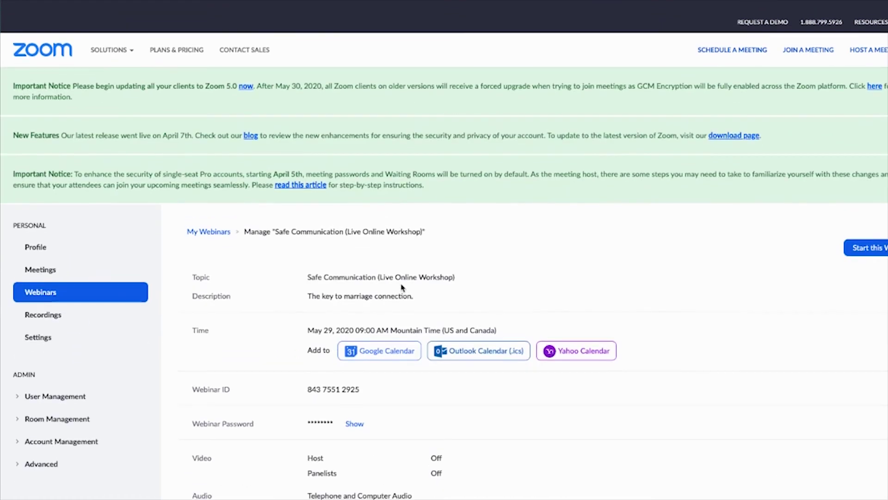
{"action": "scroll", "coordinate": [403, 288], "scroll_direction": "down", "scroll_amount": 5}
{"action": "scroll", "coordinate": [402, 287], "scroll_direction": "down", "scroll_amount": 7}
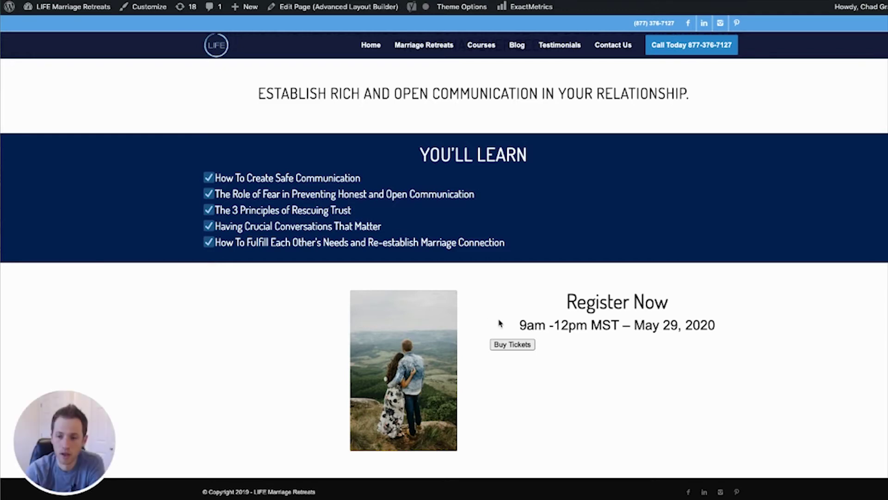
- On the workshop's landing page, open the Eventbrite ticket window to view the ticket types and prices, and close it
{"action": "left_click", "coordinate": [507, 346]}
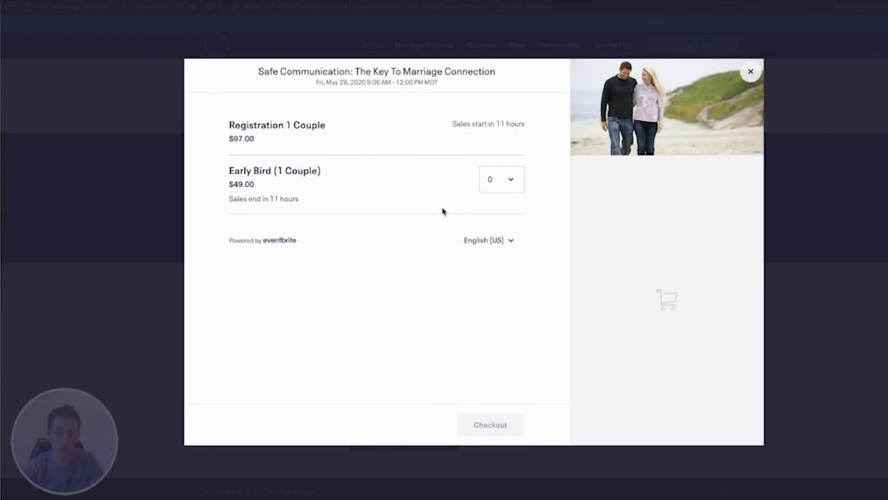
{"action": "left_click", "coordinate": [751, 72]}
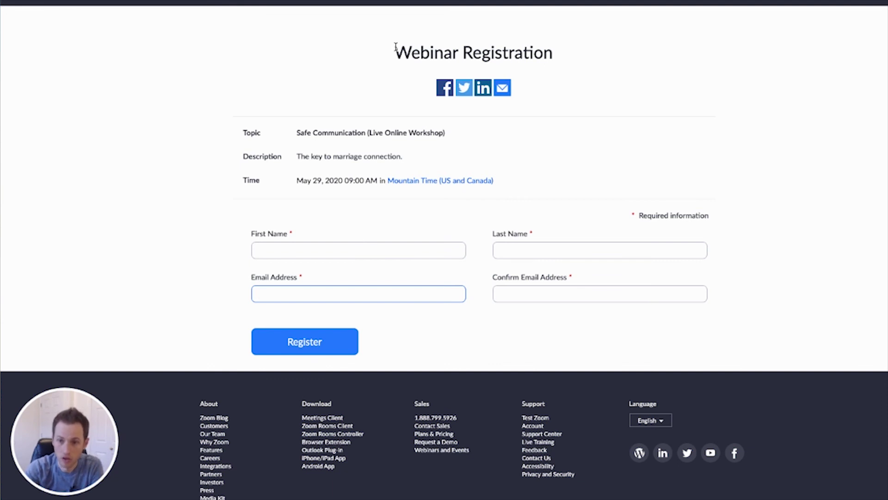
- Review the Zoom webinar registration page from its heading through the topic, description and time to the name and email fields
{"action": "left_click_drag", "start_coordinate": [396, 46], "coordinate": [645, 307]}
{"action": "left_click", "coordinate": [559, 348]}
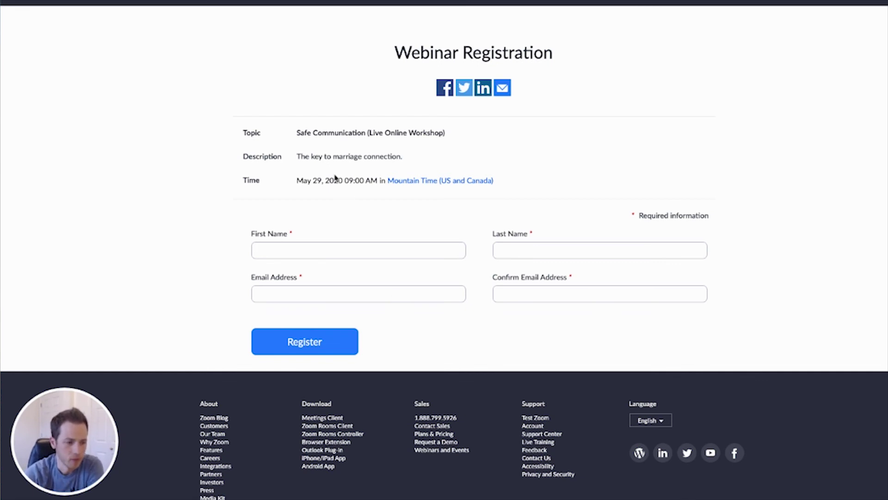
{"action": "left_click_drag", "start_coordinate": [395, 51], "coordinate": [577, 308]}
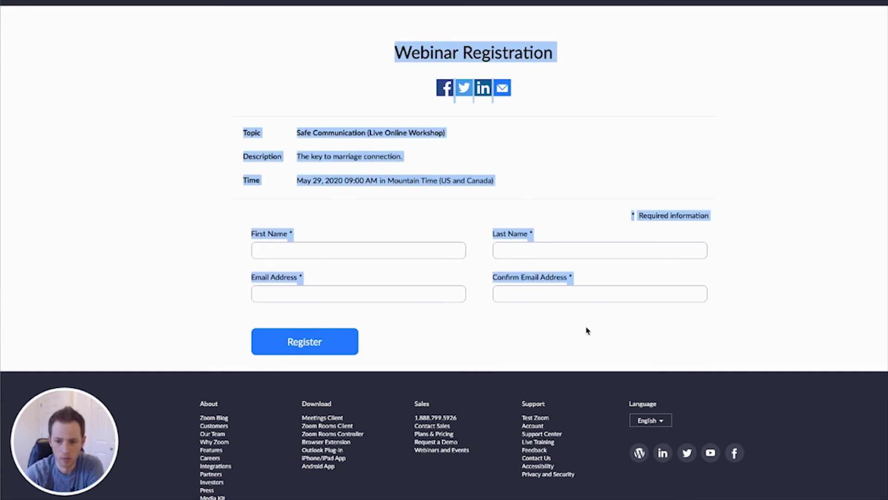
{"action": "left_click", "coordinate": [574, 334]}
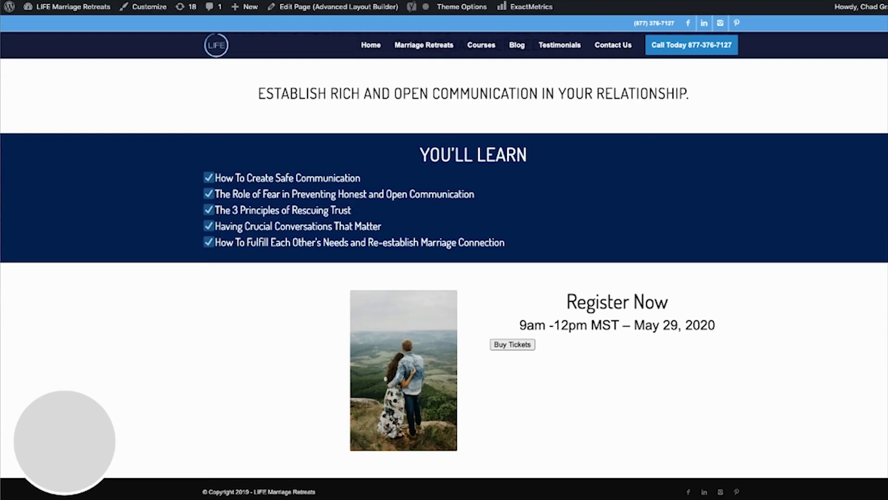
- Return to the workshop's landing page and look over it from the registration section up to the title and banner image
{"action": "mouse_move", "coordinate": [473, 19]}
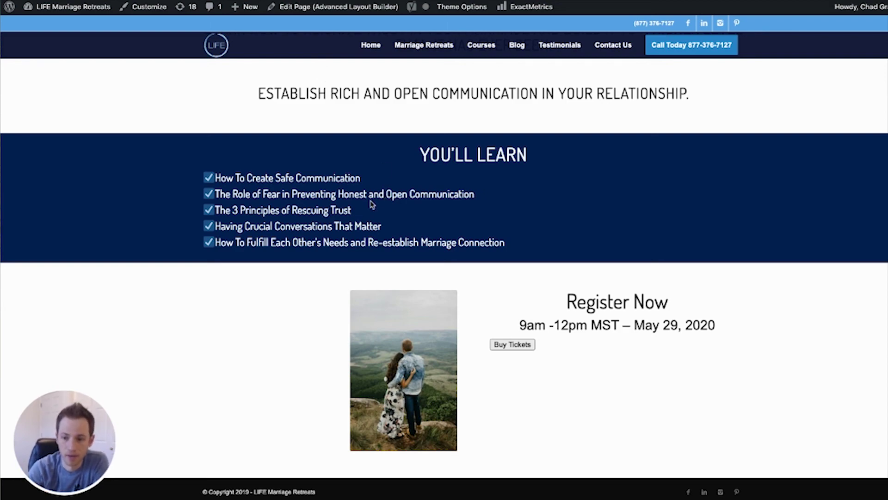
{"action": "scroll", "coordinate": [293, 184], "scroll_direction": "up", "scroll_amount": 10}
{"action": "scroll", "coordinate": [292, 184], "scroll_direction": "up", "scroll_amount": 8}
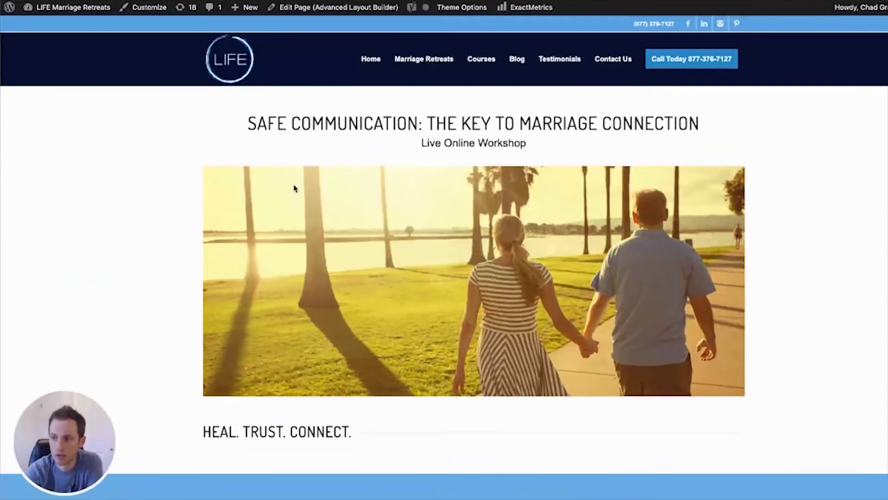